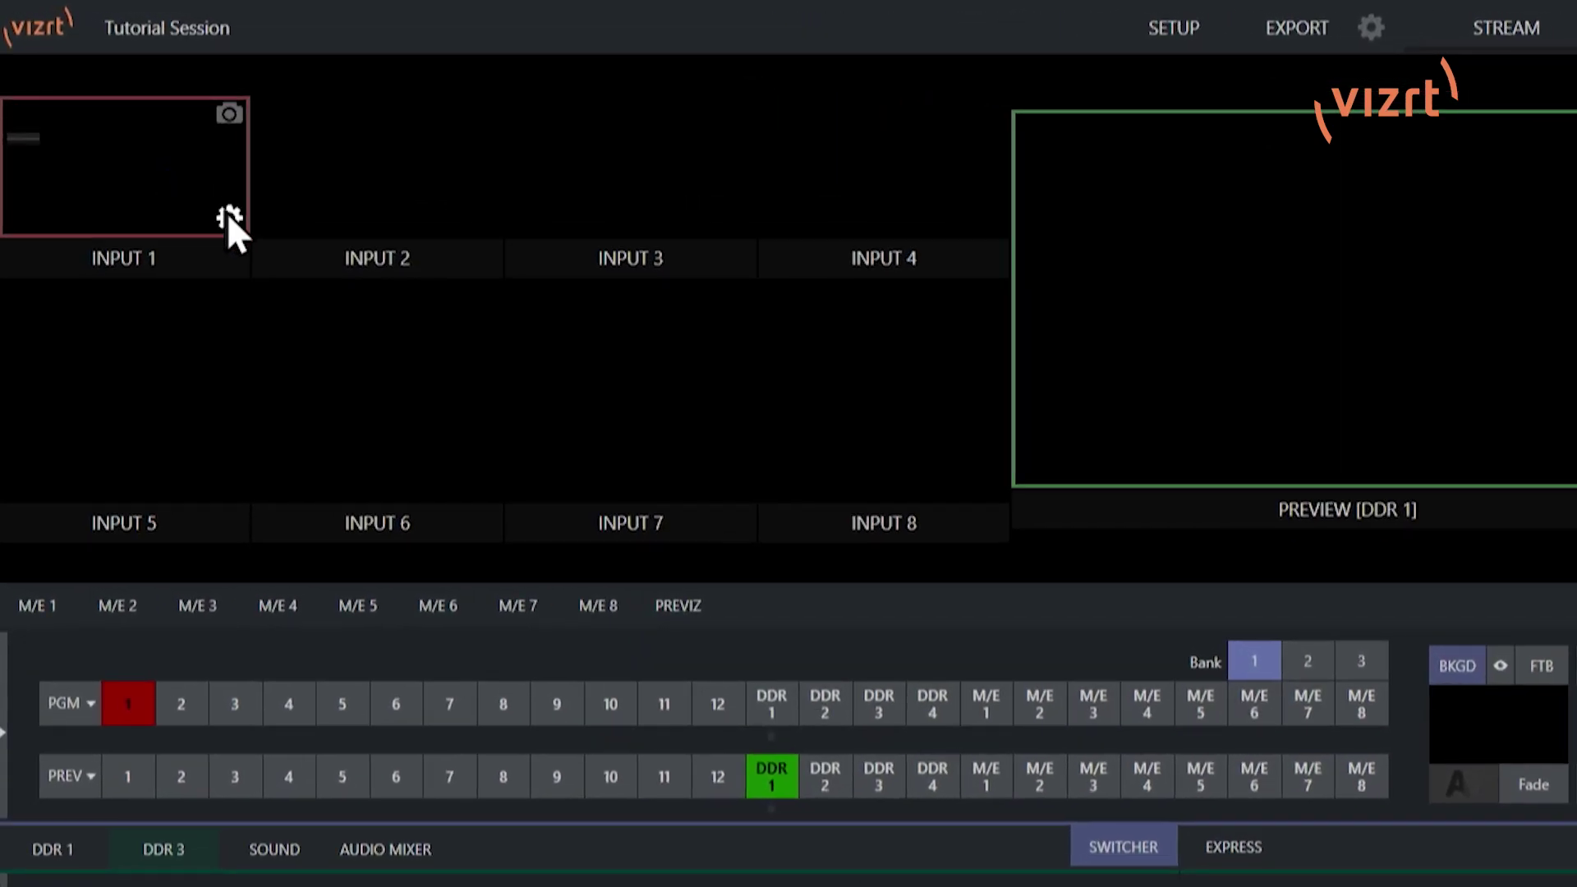
Set input 1's source to NDI ITP-NC2-01 Chan 1 and close its settings panel.
left_click(227, 216)
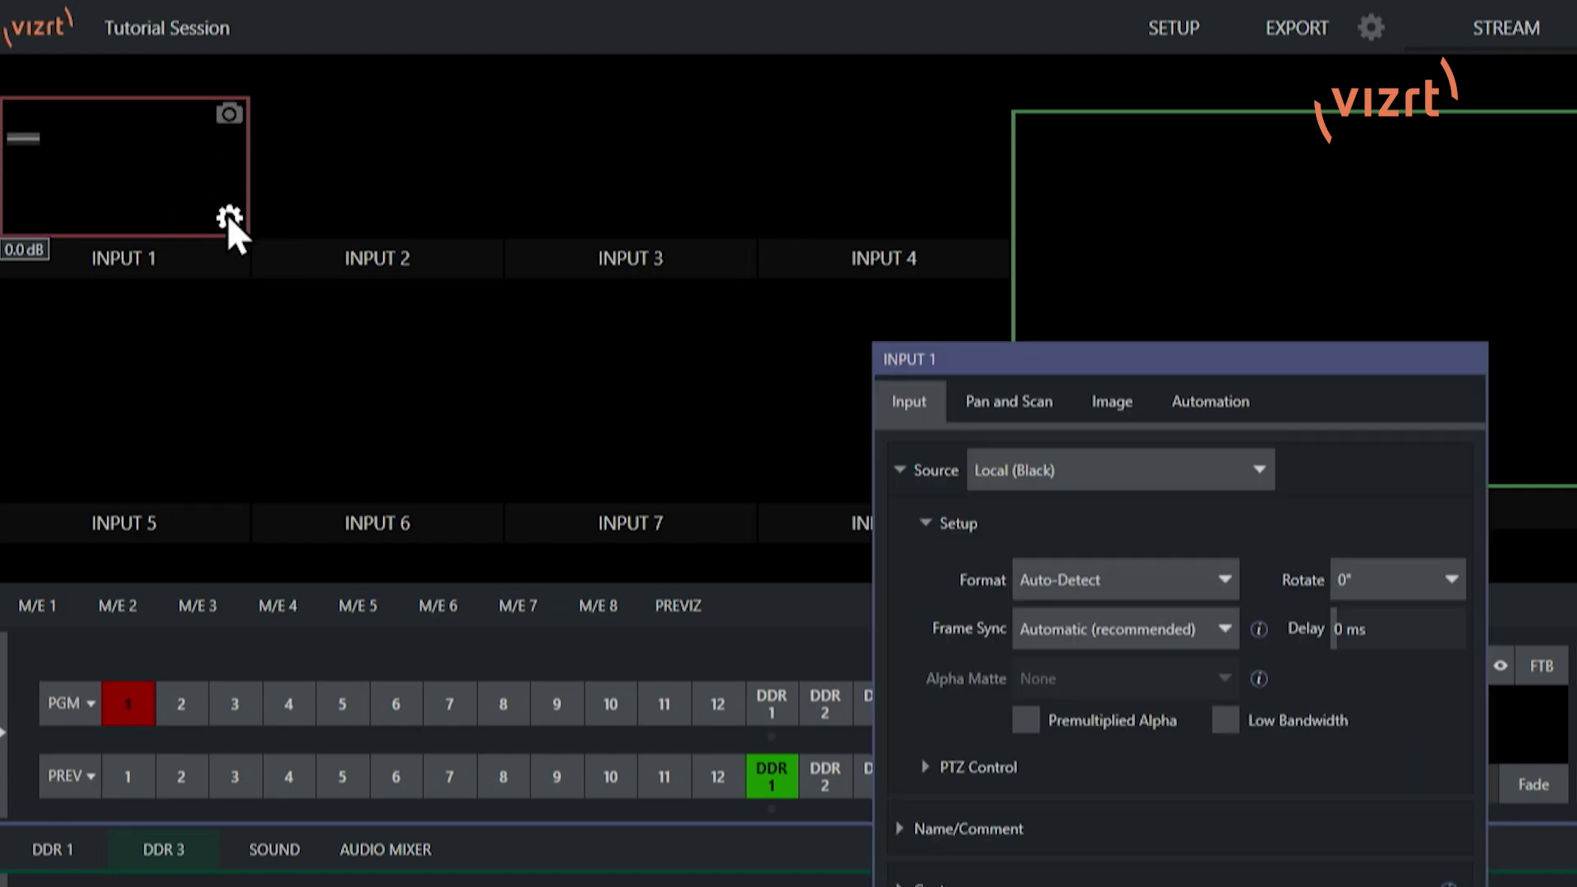
left_click(1027, 473)
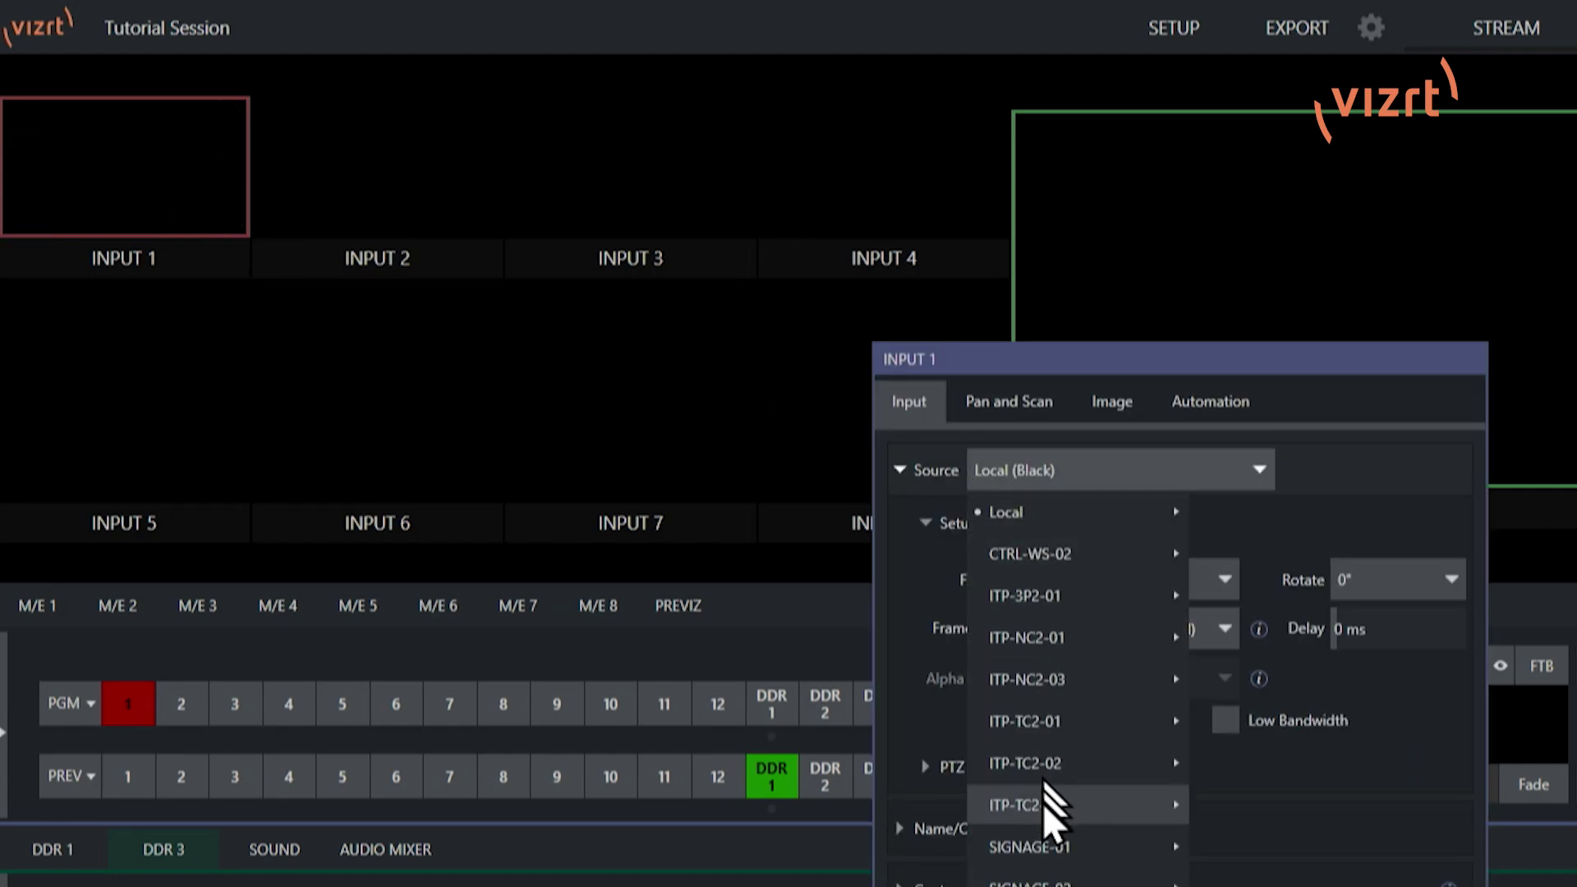
mouse_move(1092, 649)
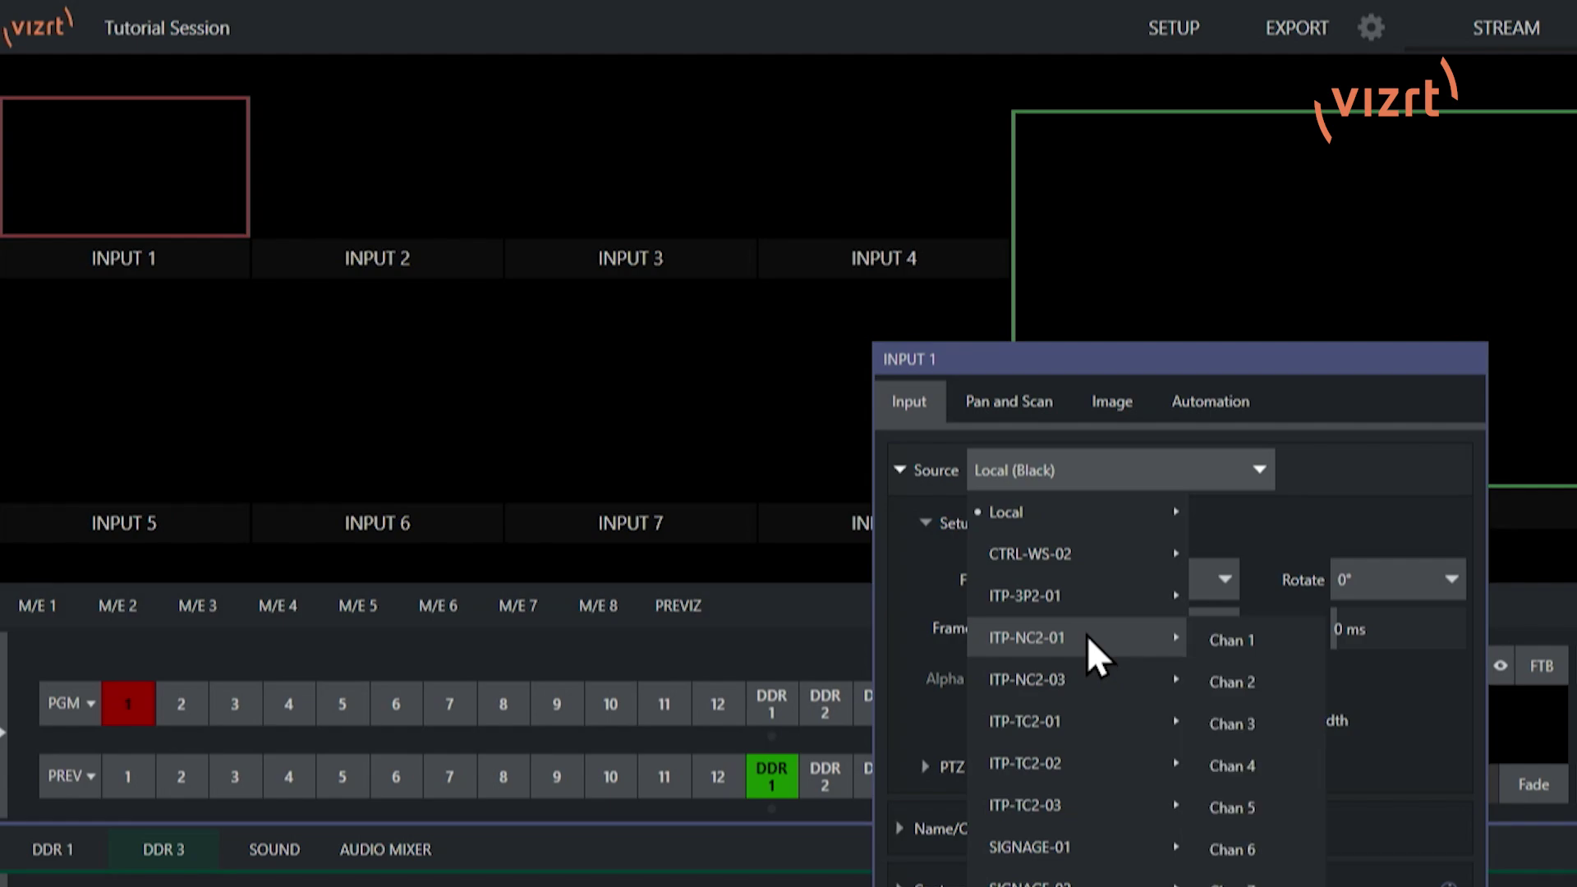
left_click(1219, 636)
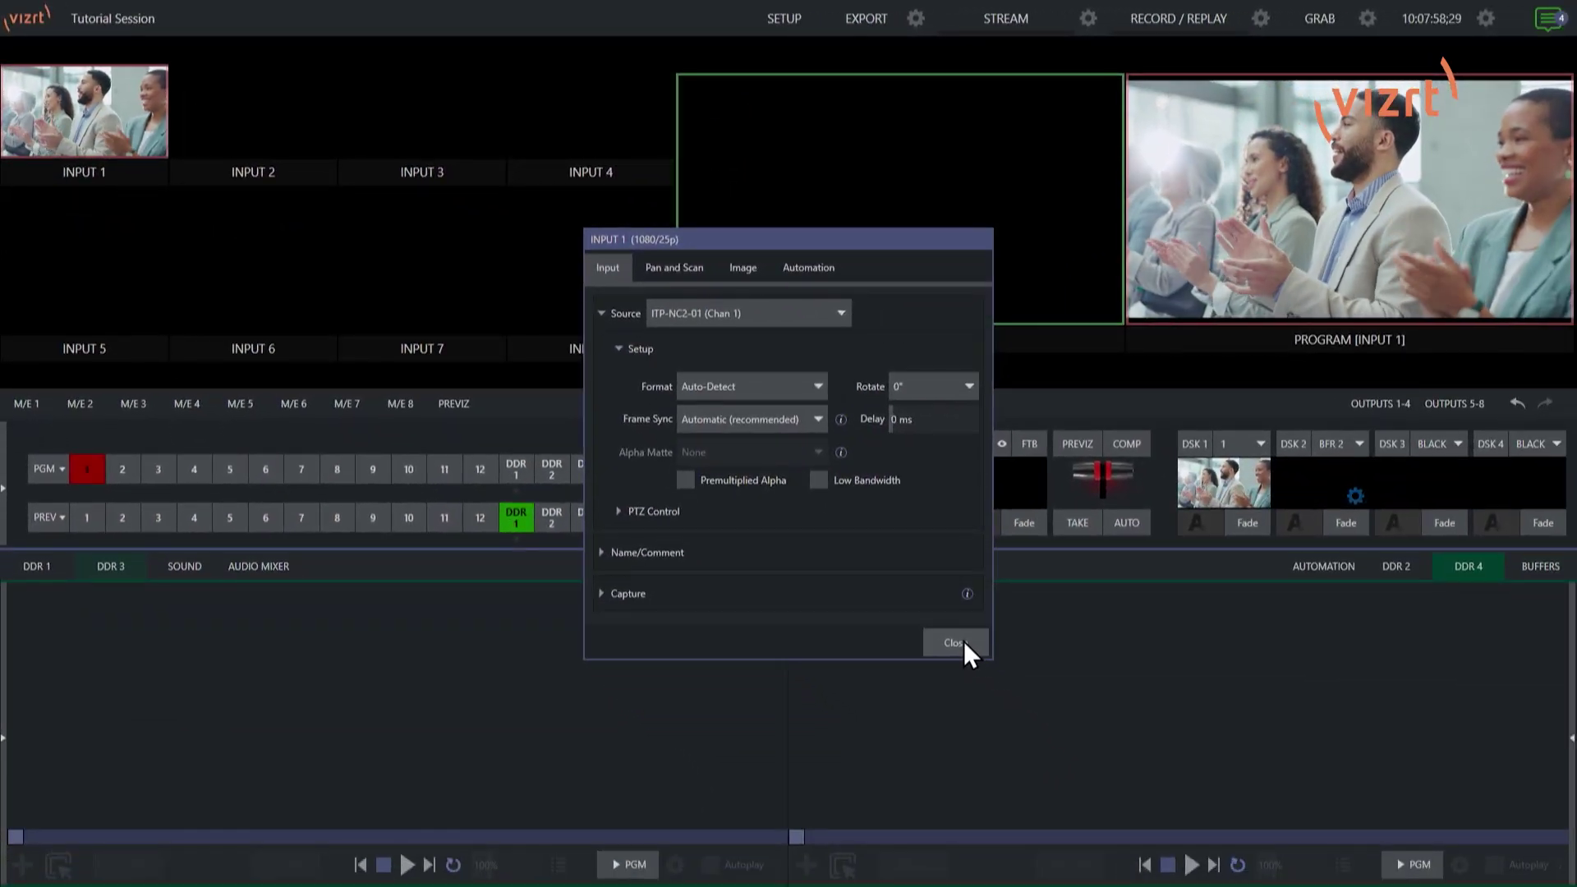
left_click(1089, 727)
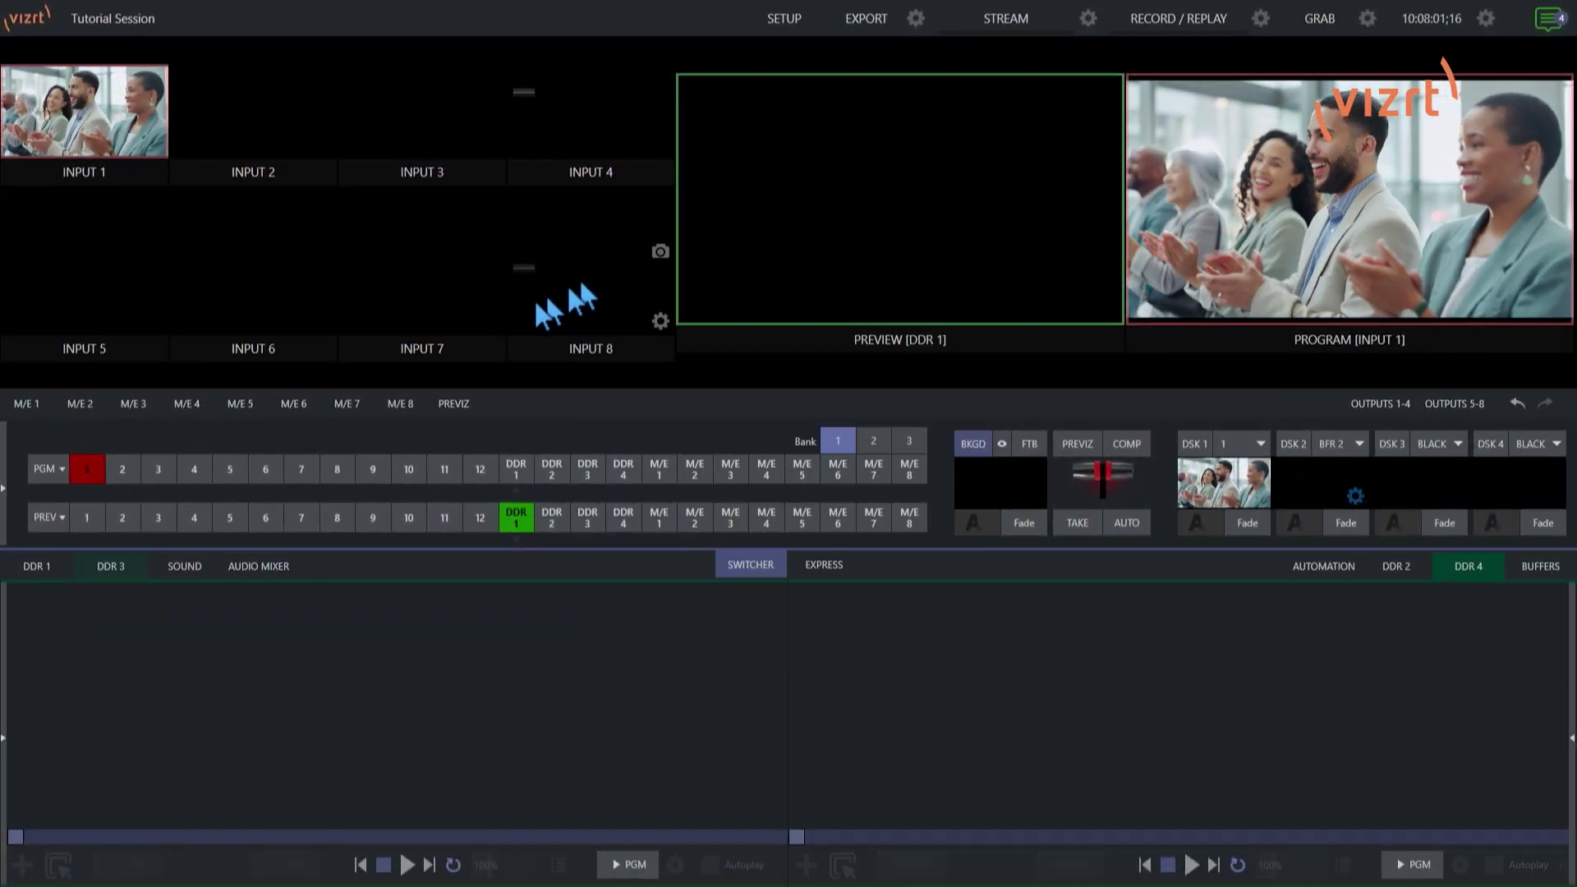
left_click(319, 150)
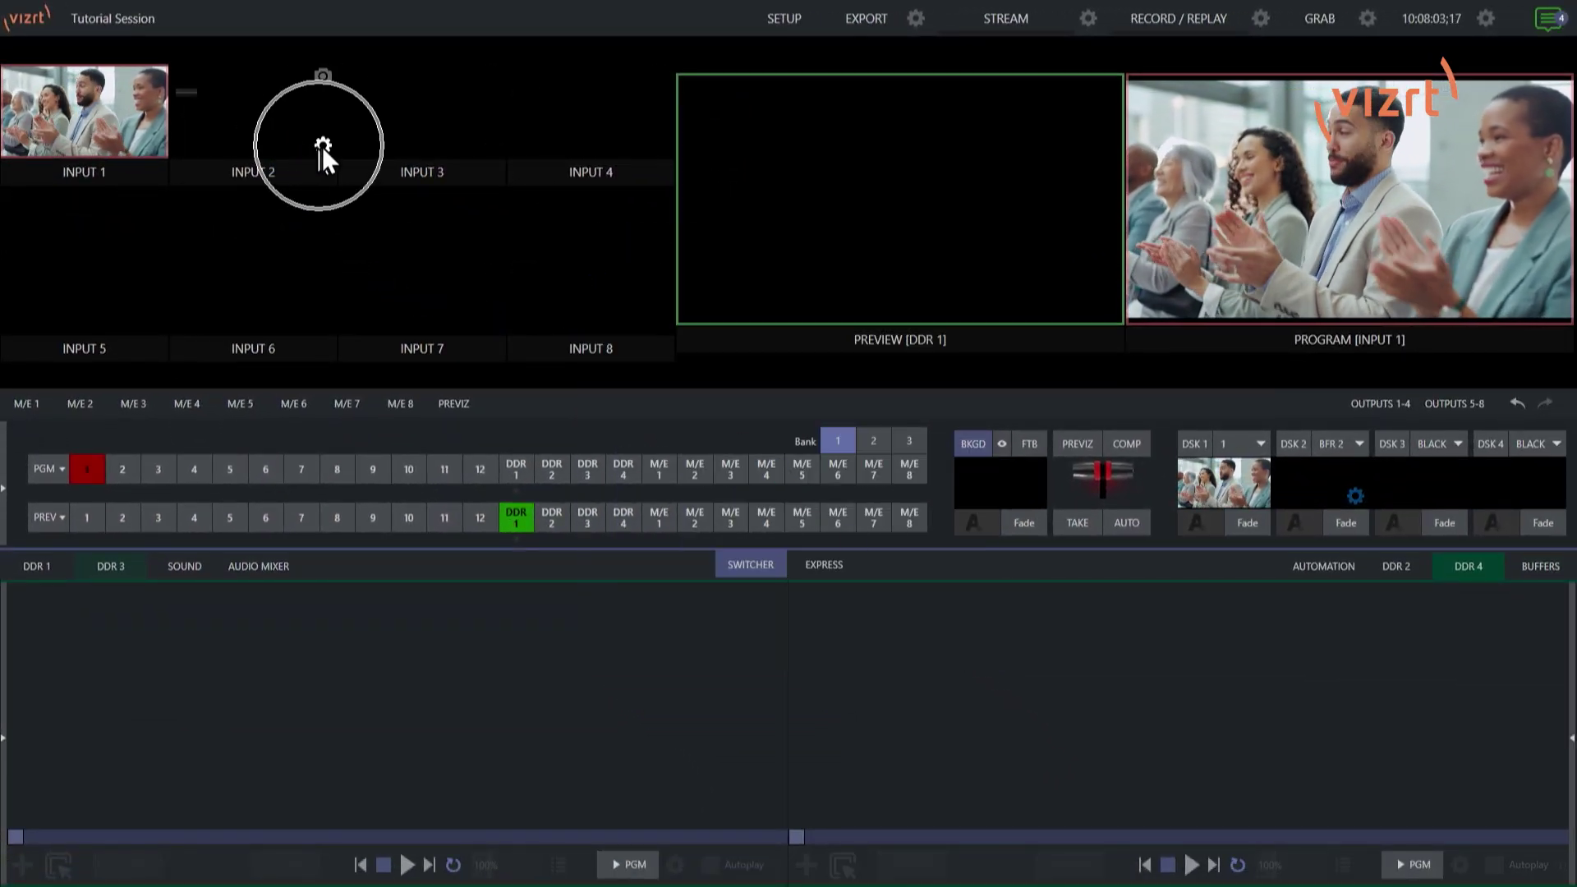
mouse_move(479, 153)
mouse_move(605, 158)
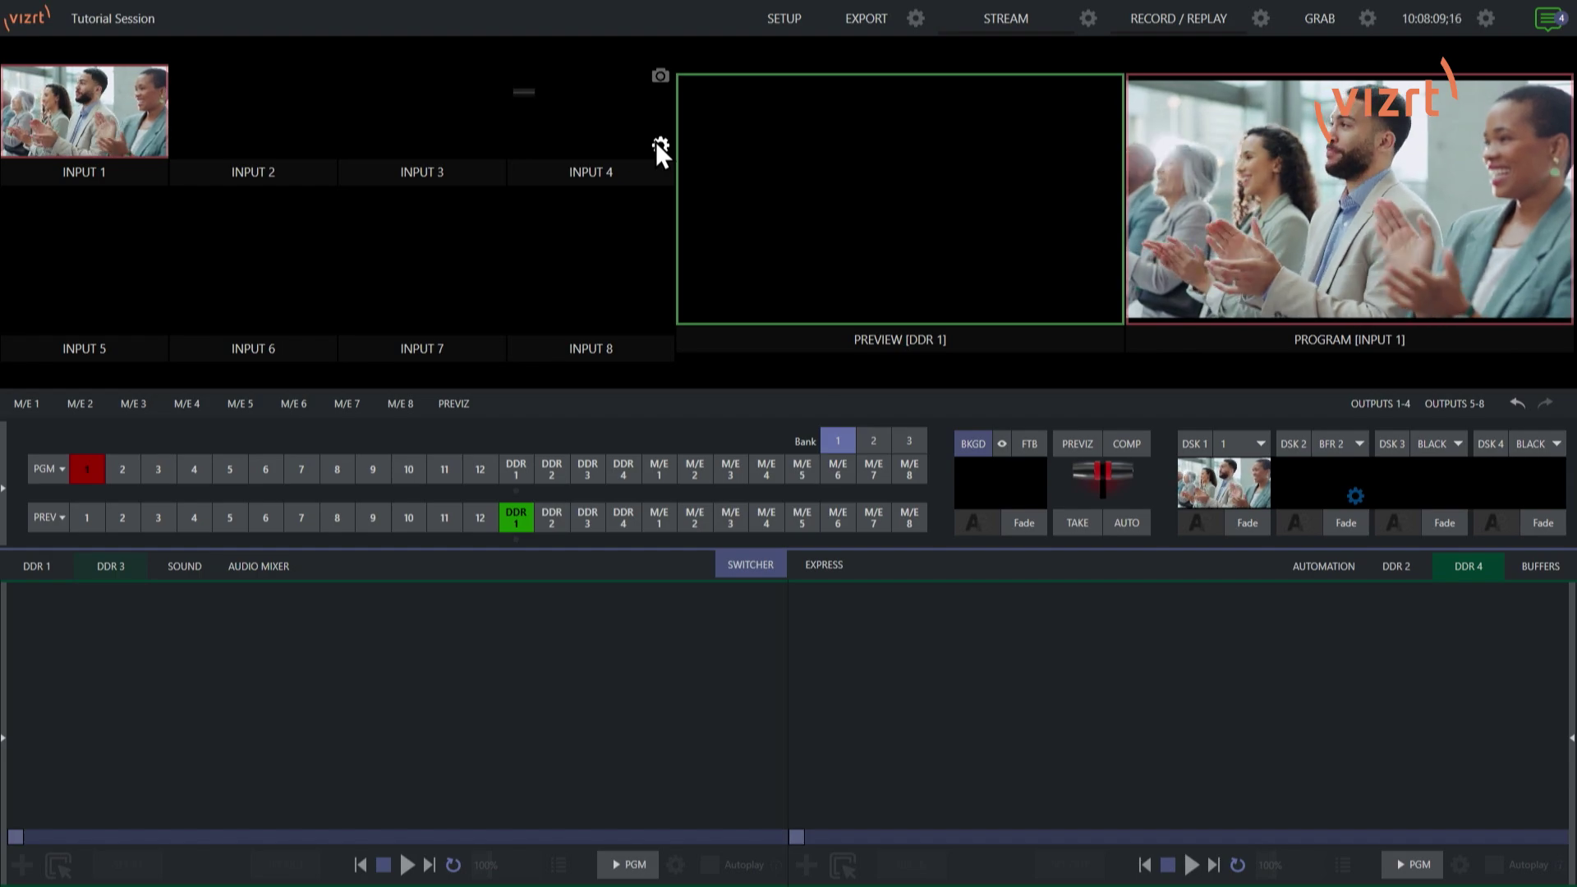
Open Setup, review the Input tab's source table, and move the Setup window aside.
left_click(775, 37)
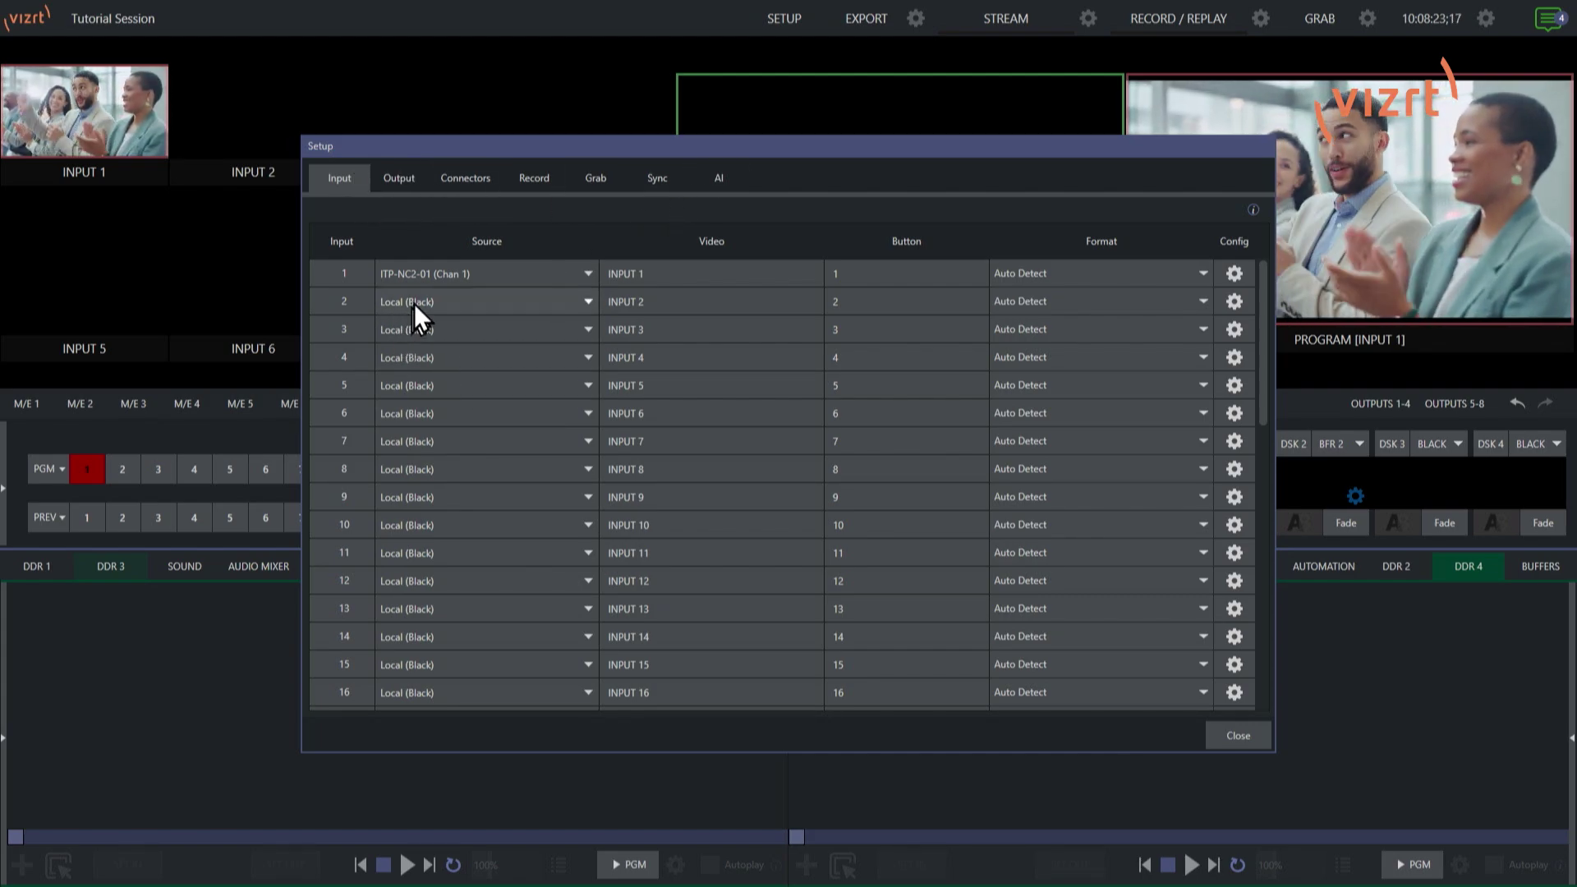
scroll(414, 303, "down", 9)
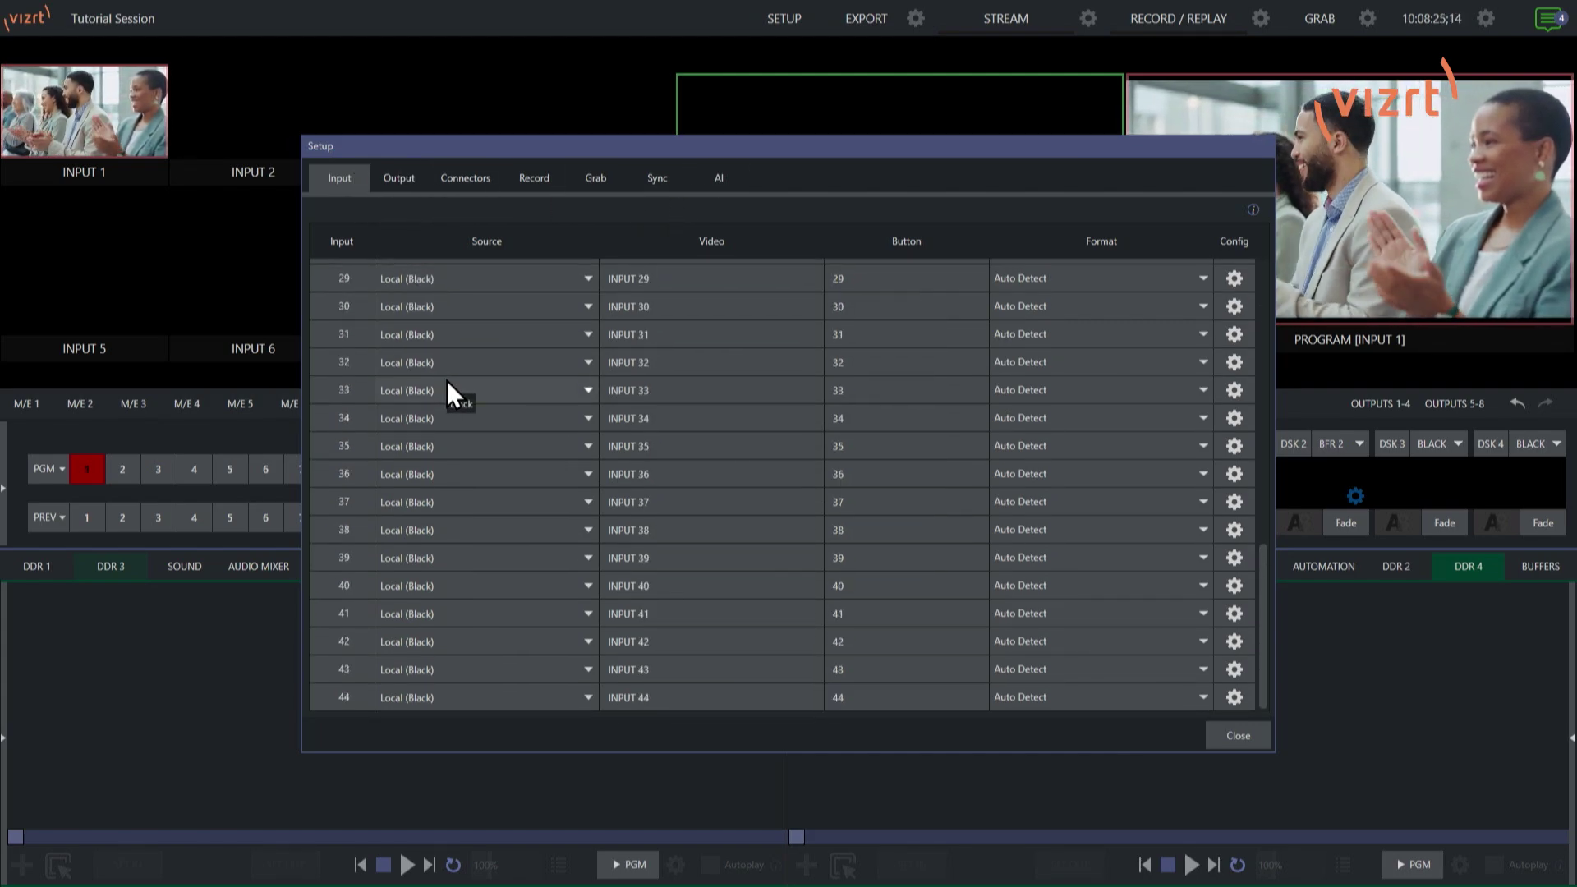
scroll(508, 656, "up", 9)
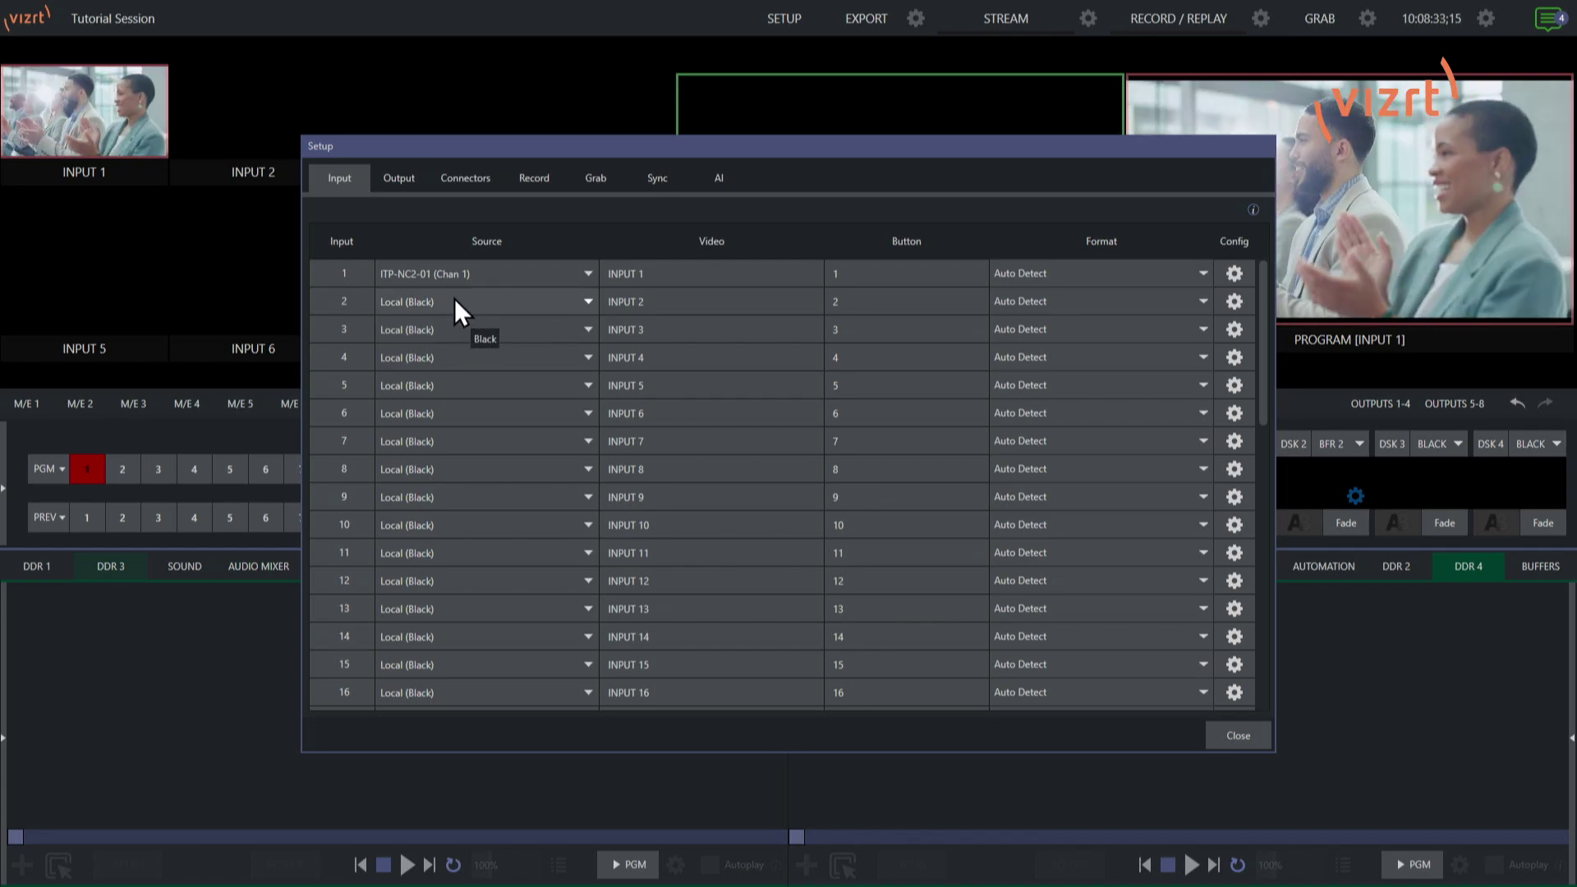
left_click_drag(615, 152, 903, 240)
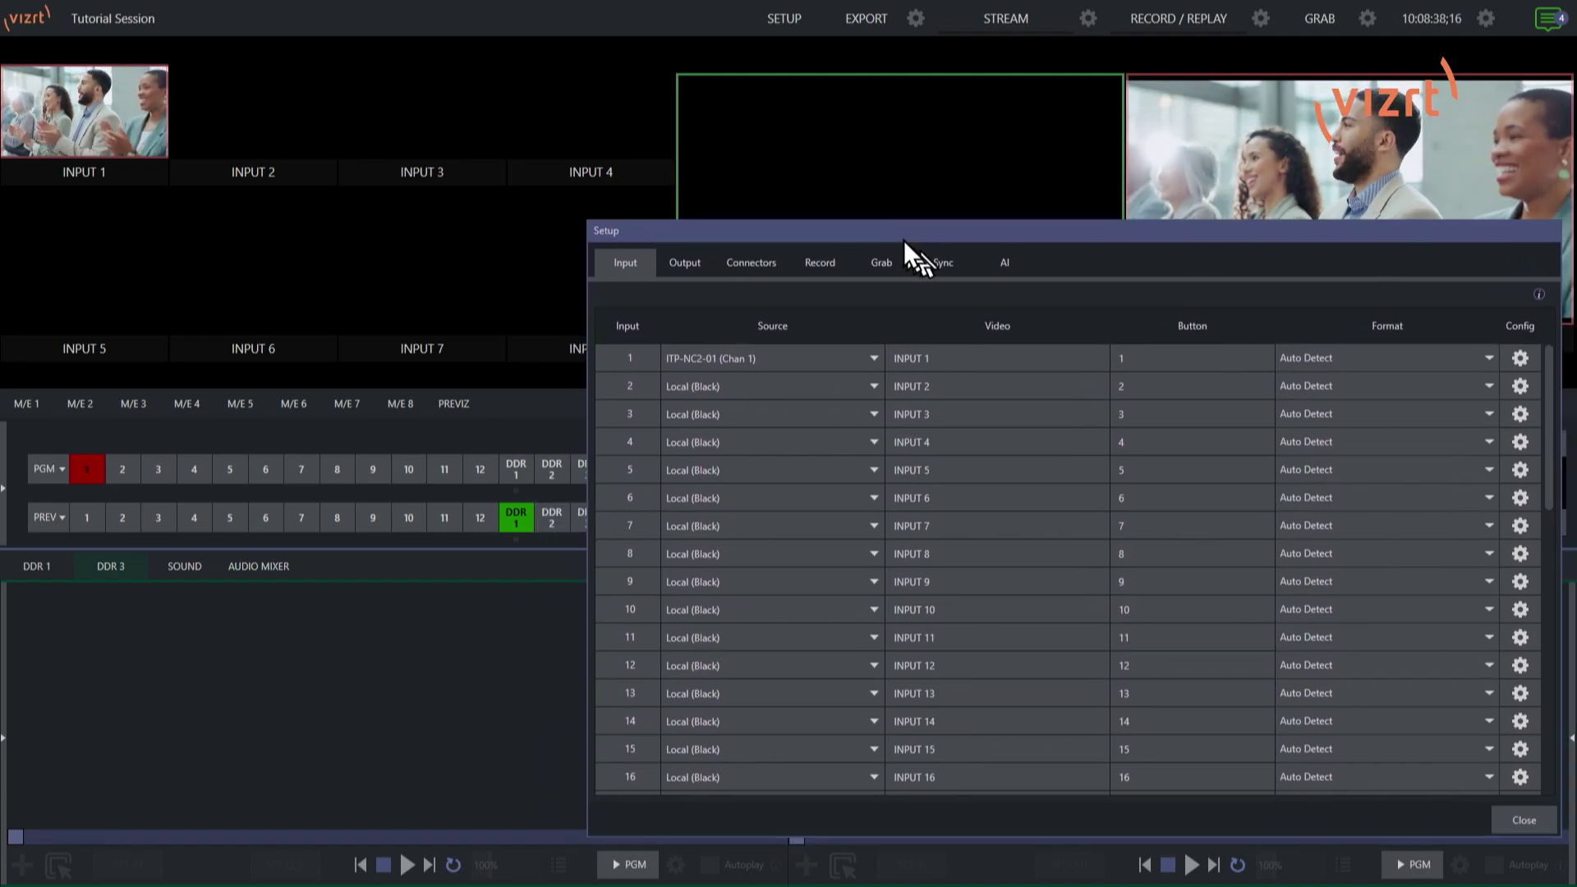
Feed inputs 2, 3 and 4 from ITP-NC2-01 Chan 2, Chan 3 and Chan 4.
left_click(734, 386)
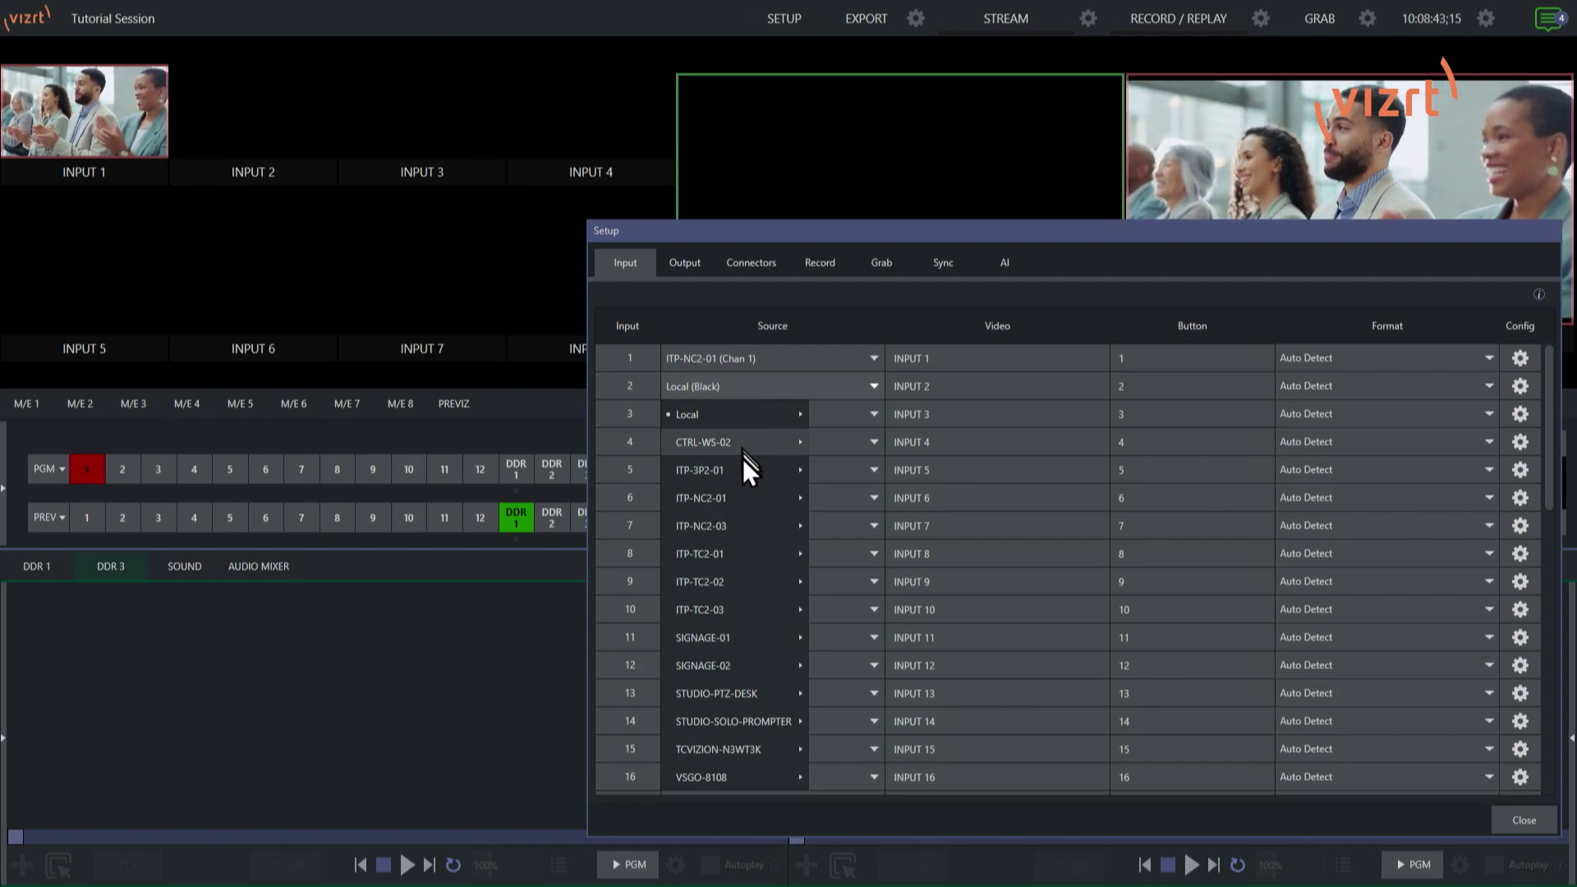
mouse_move(736, 494)
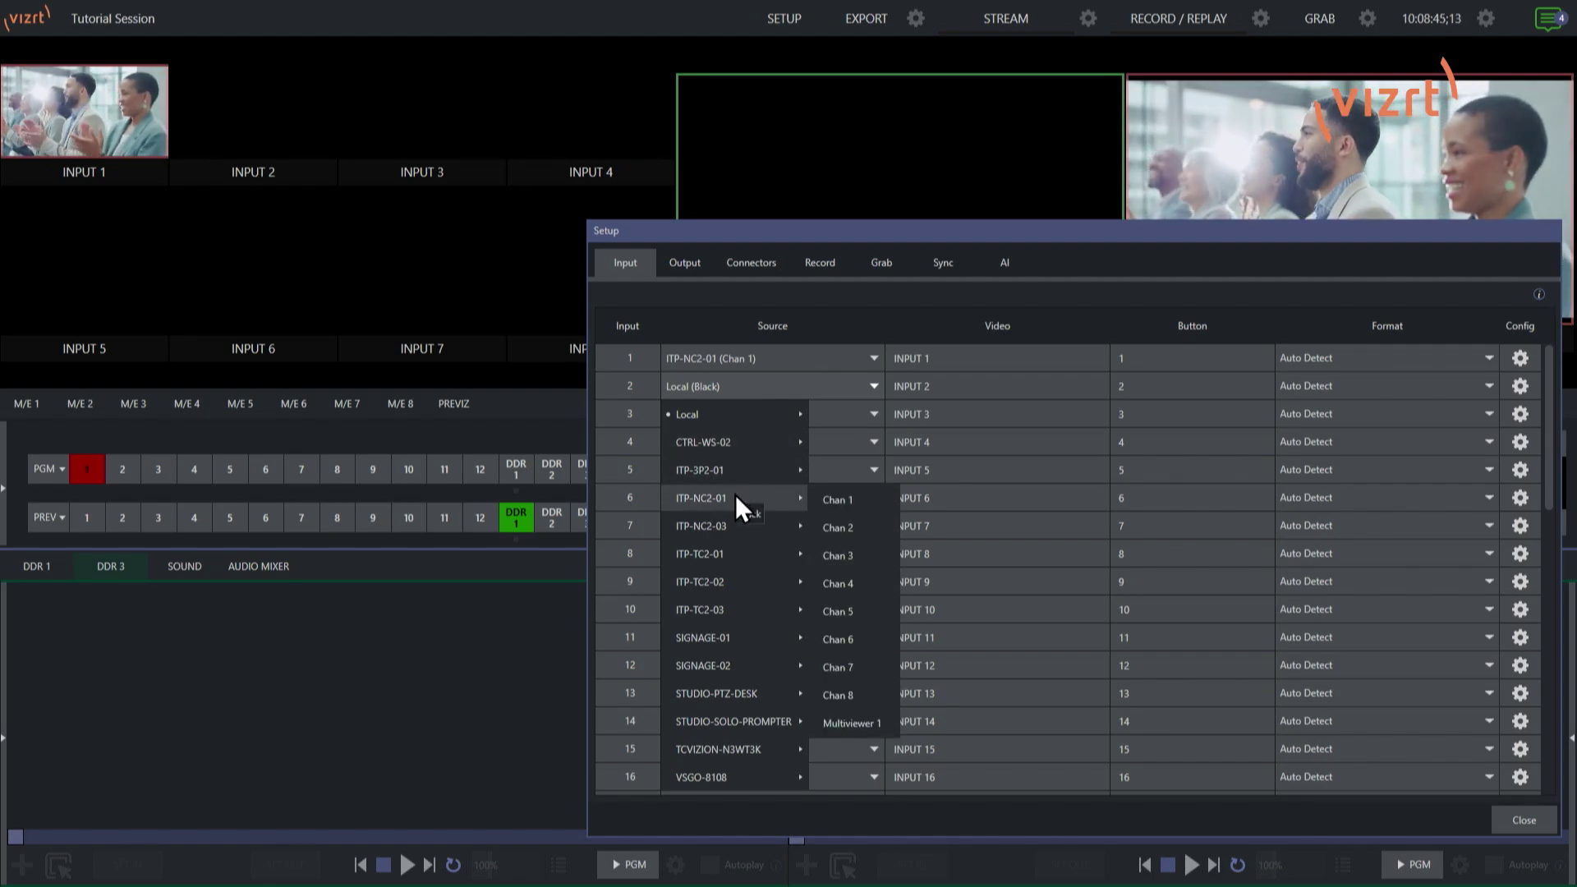
left_click(835, 528)
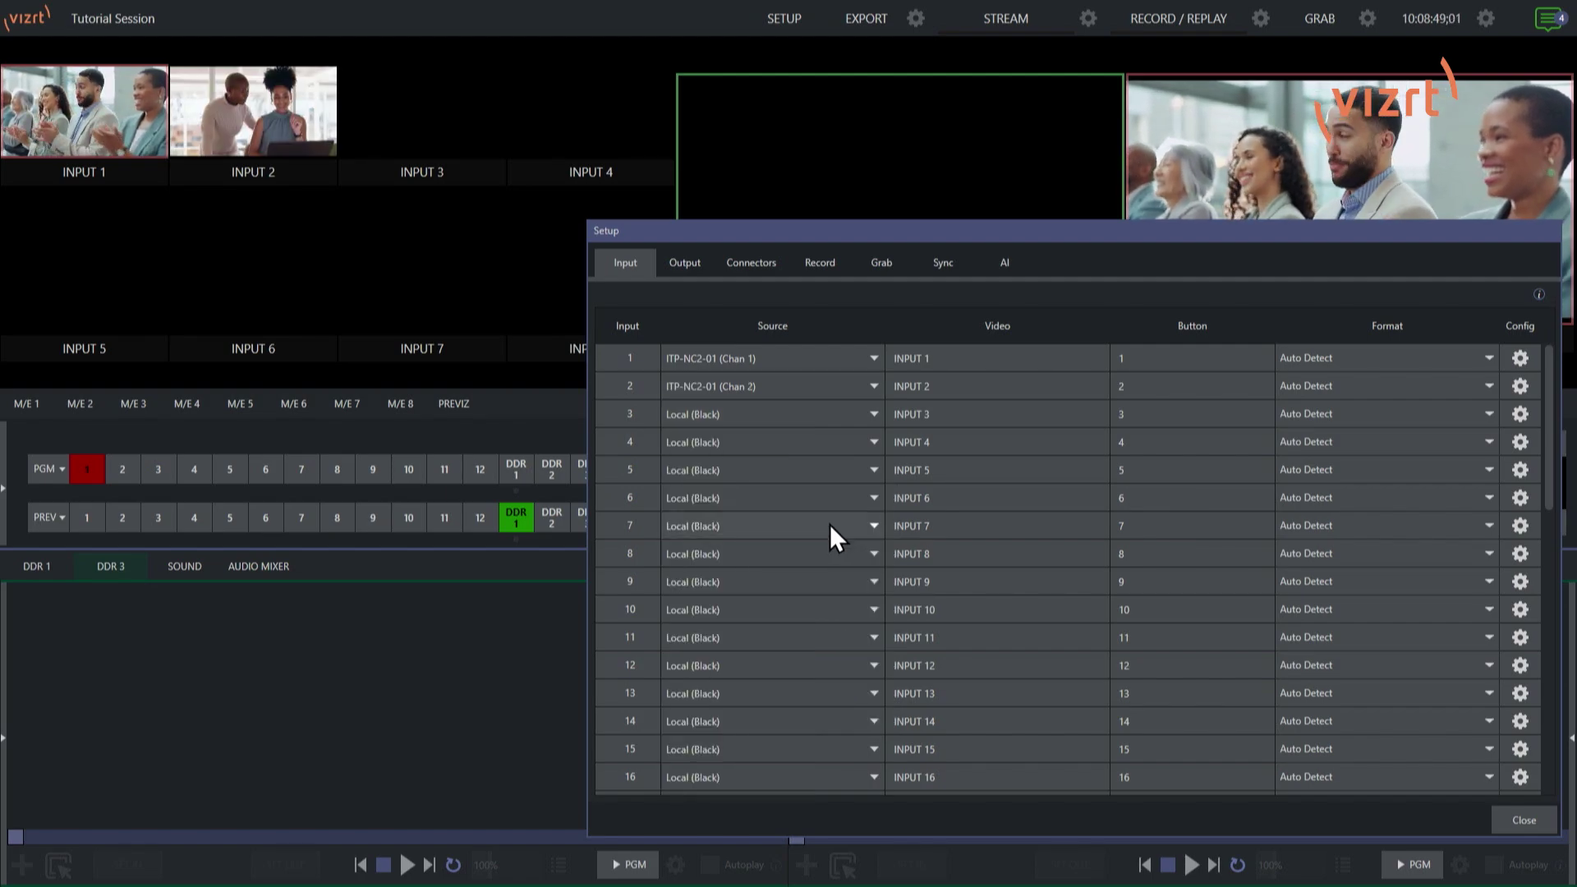
left_click(713, 415)
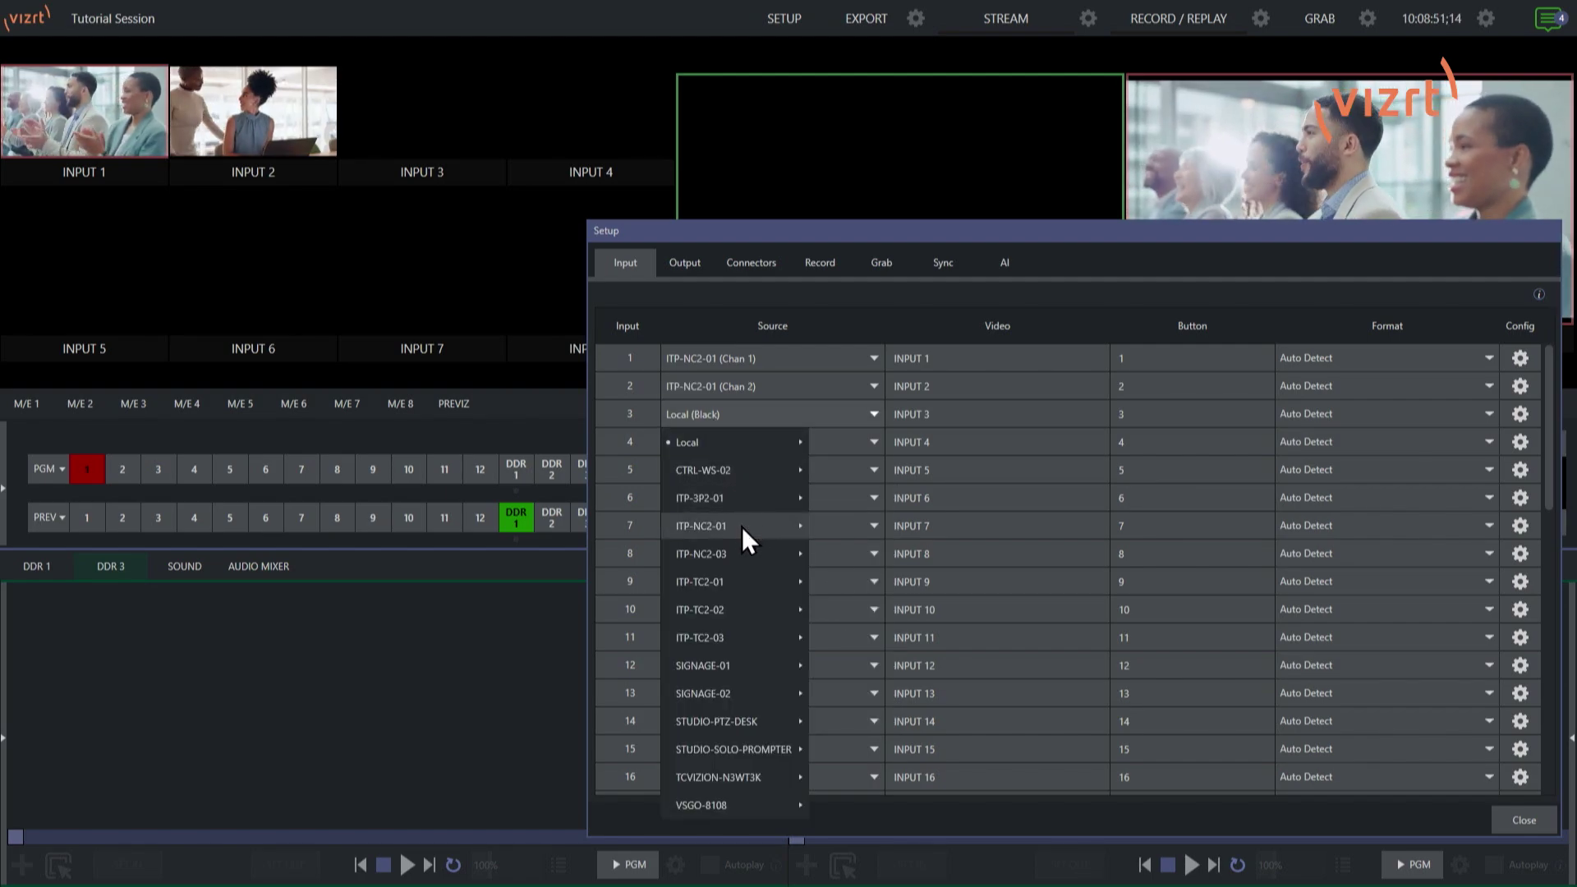
mouse_move(742, 527)
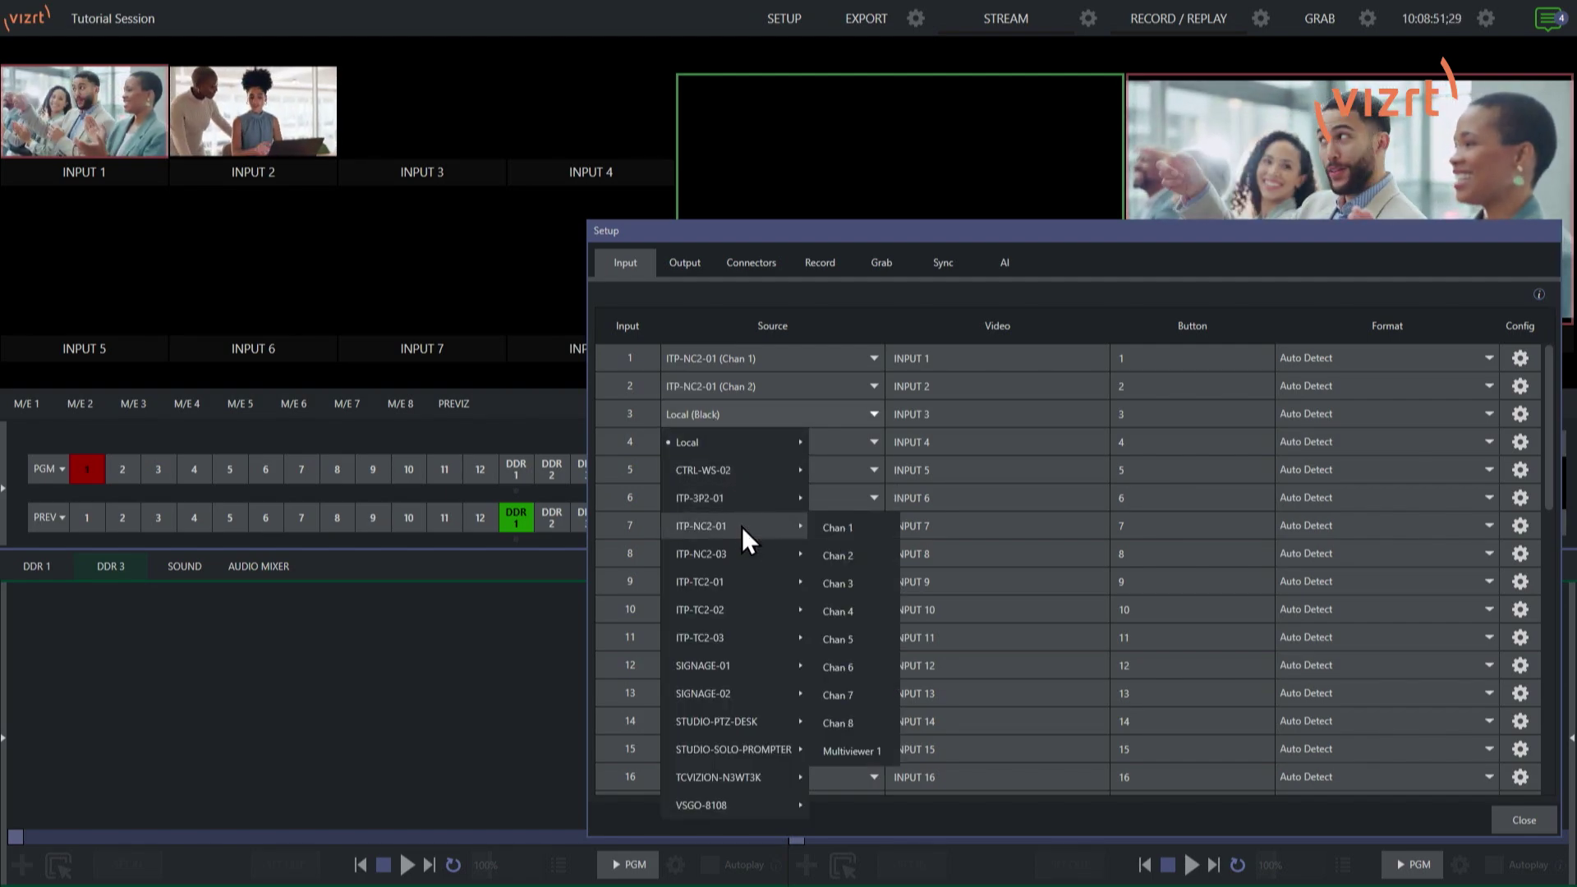
left_click(850, 581)
left_click(747, 441)
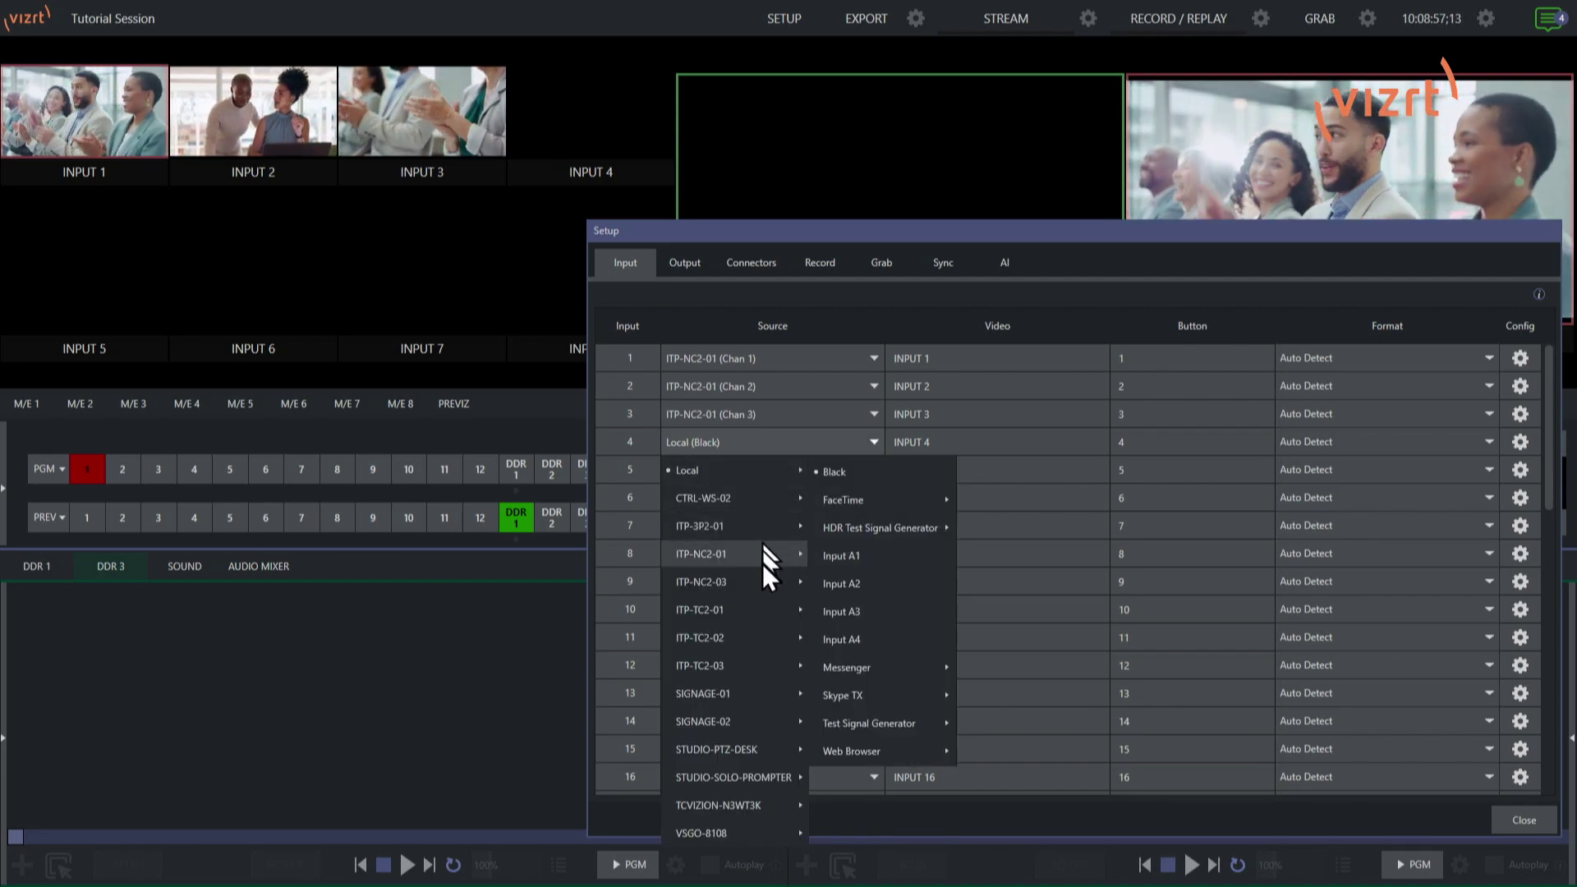
mouse_move(760, 558)
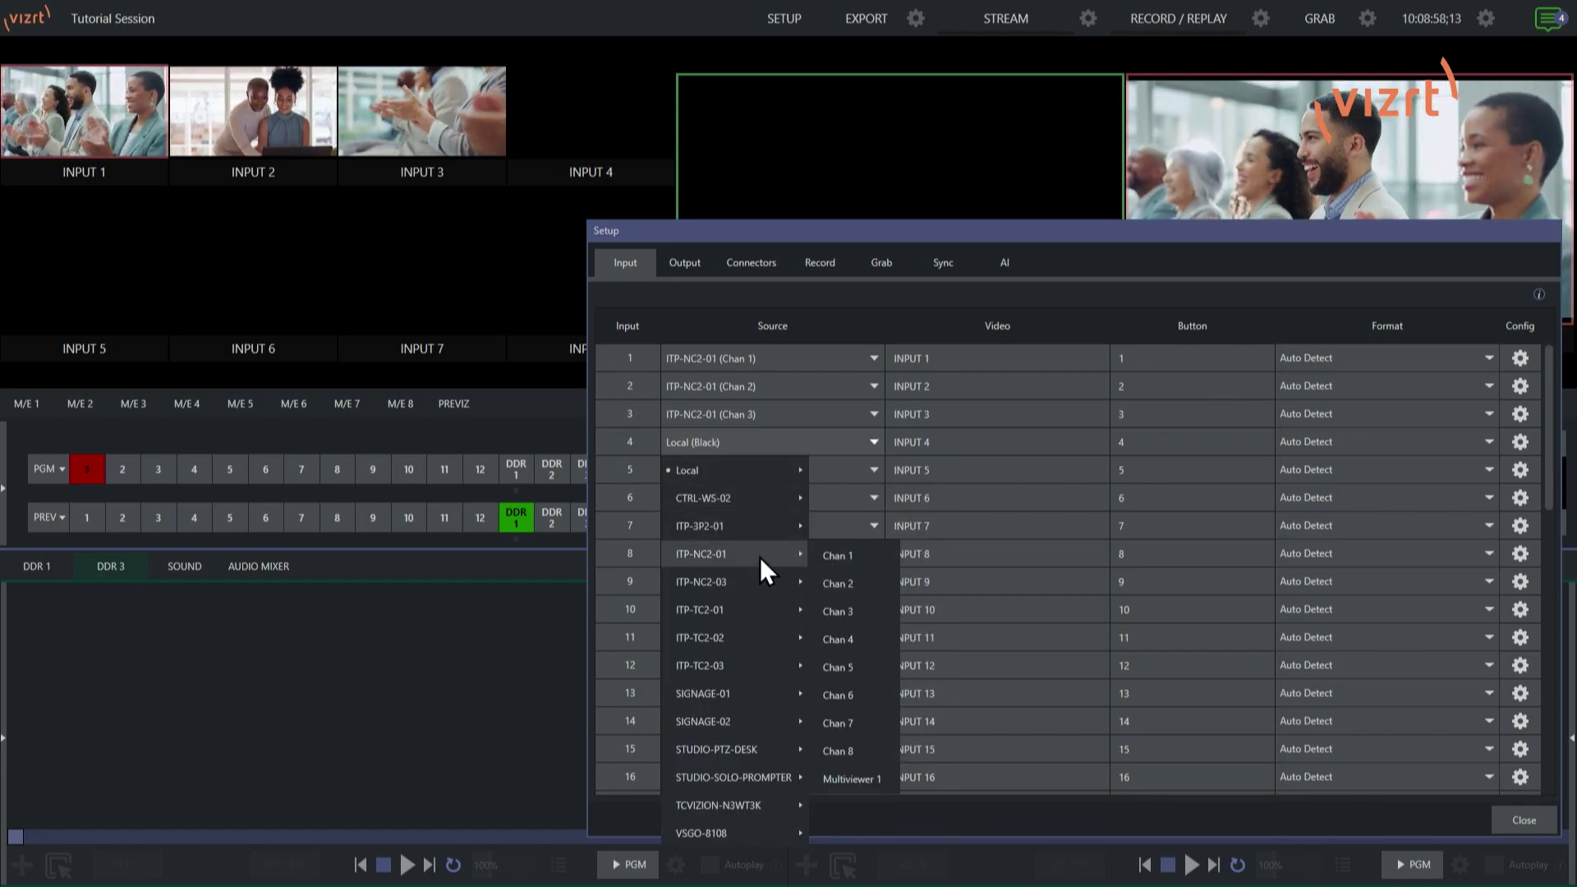
left_click(832, 640)
Feed inputs 5, 6, 7 and 8 from ITP-NC2-01 Chan 5 through Chan 8.
left_click(756, 482)
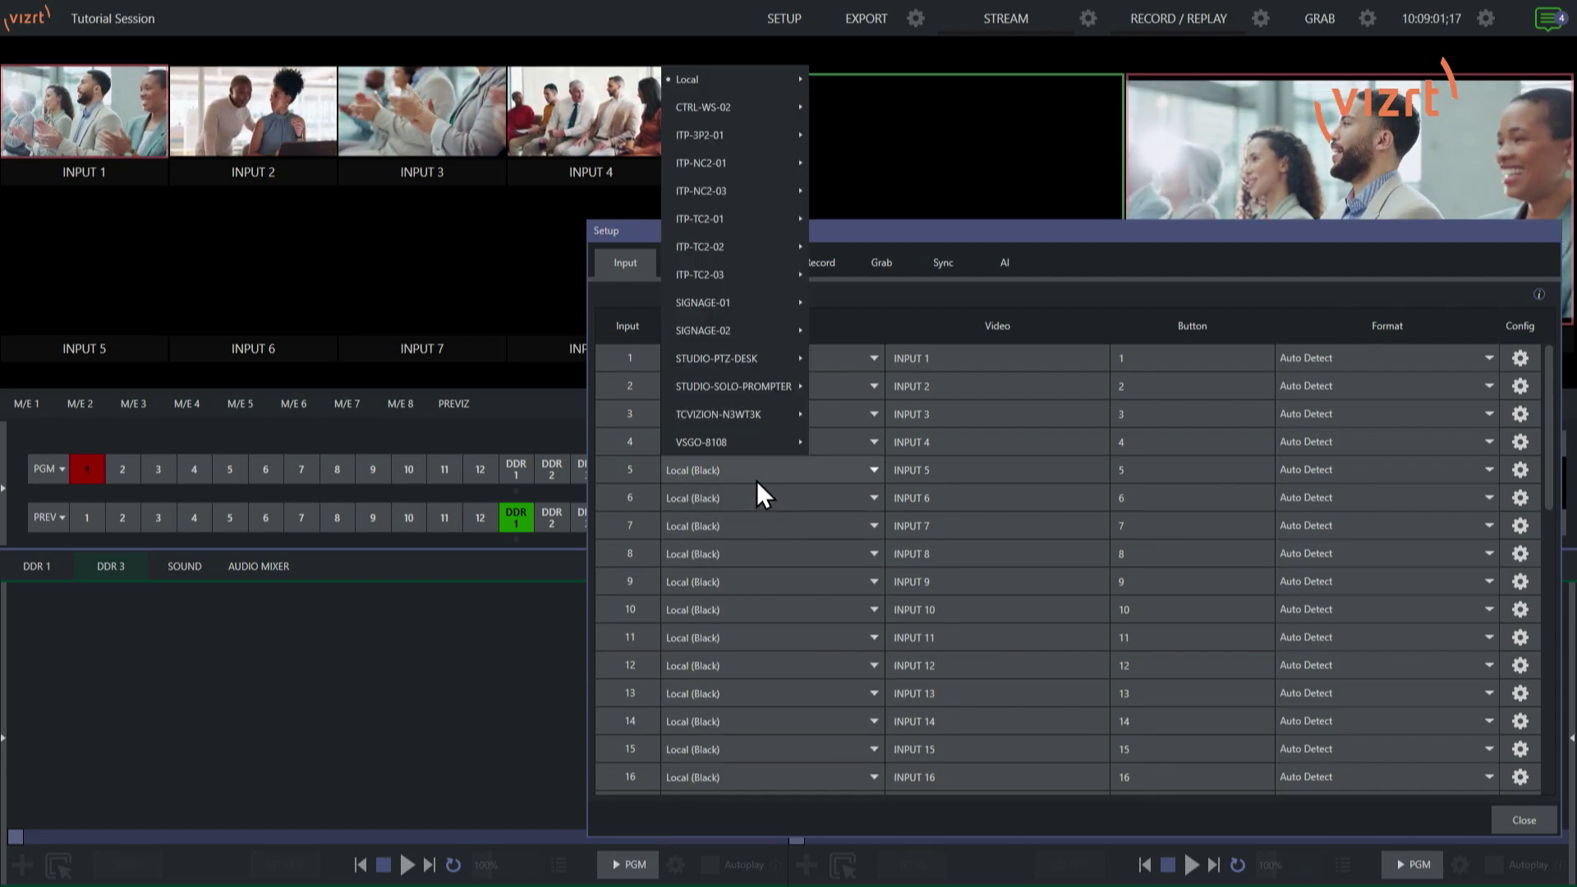
mouse_move(733, 202)
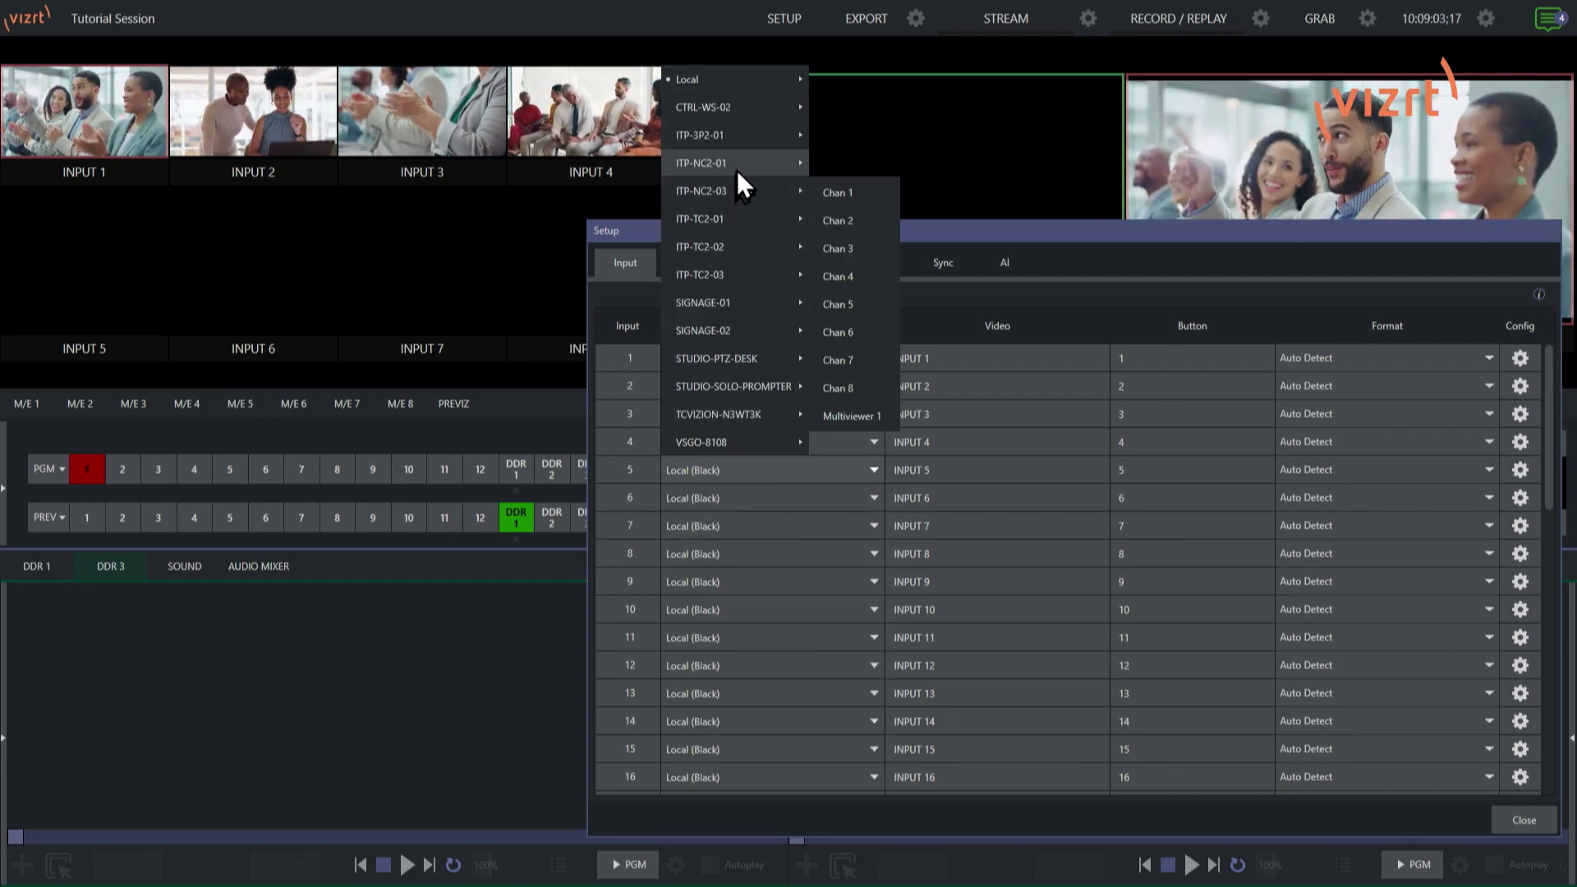
mouse_move(738, 168)
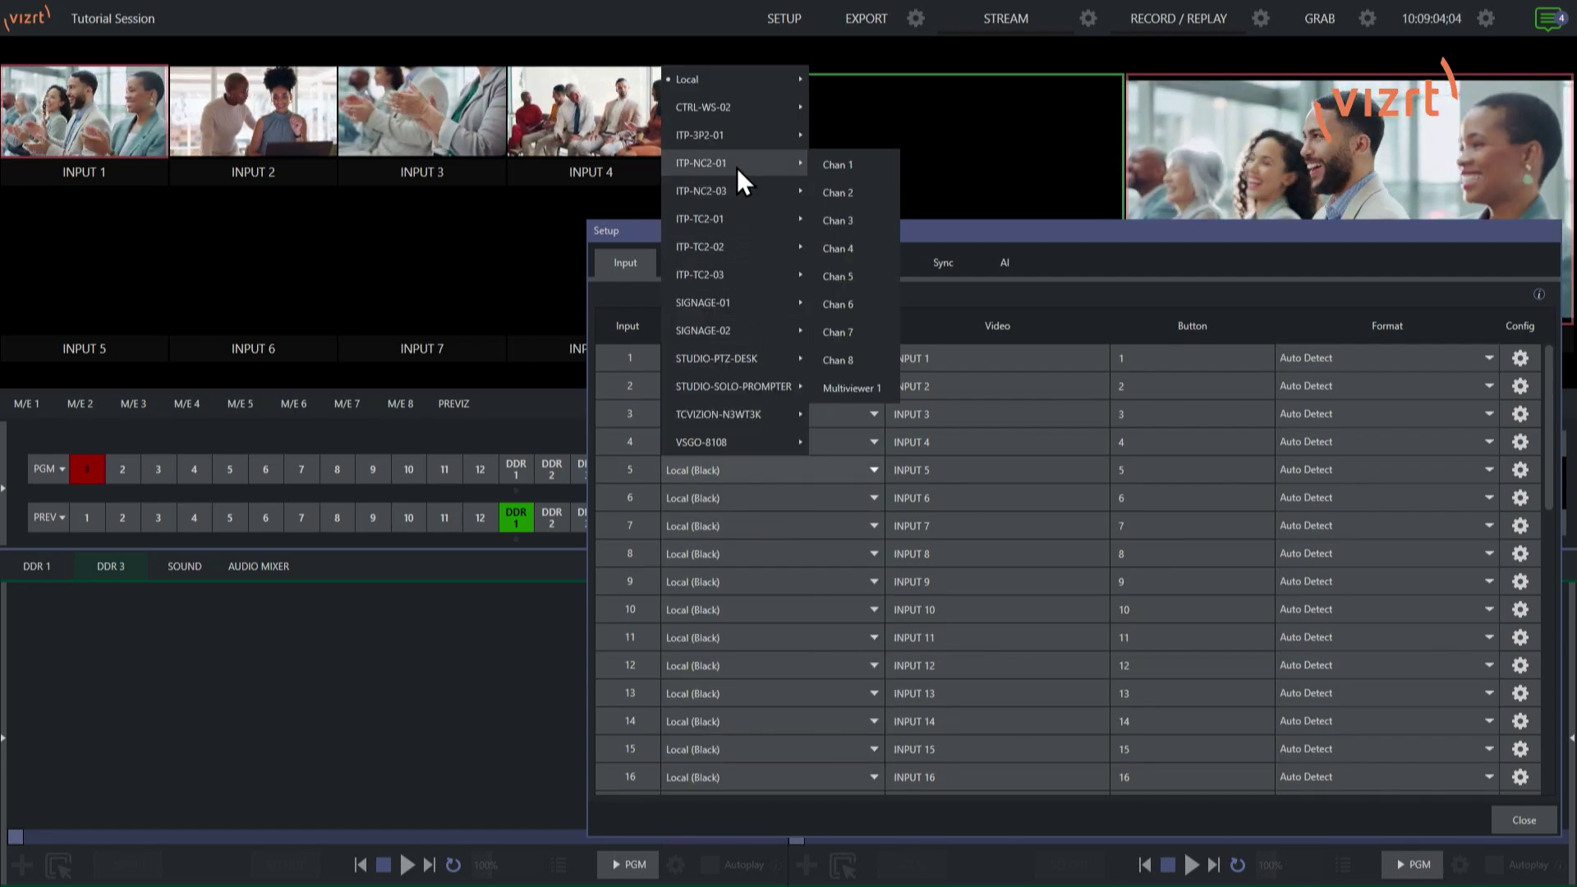
left_click(855, 275)
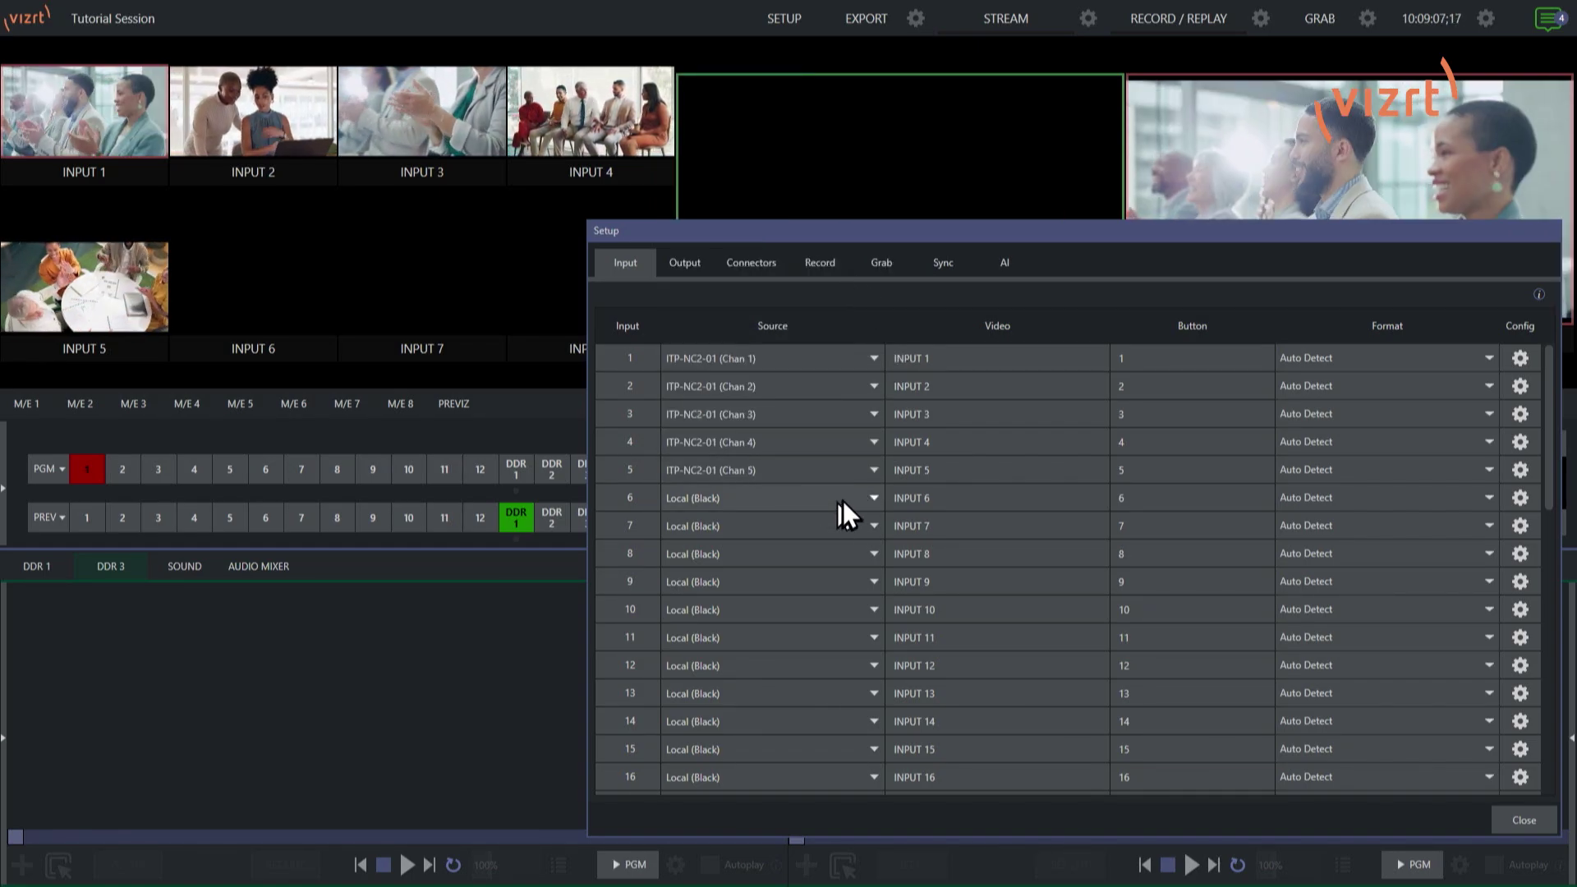
left_click(741, 500)
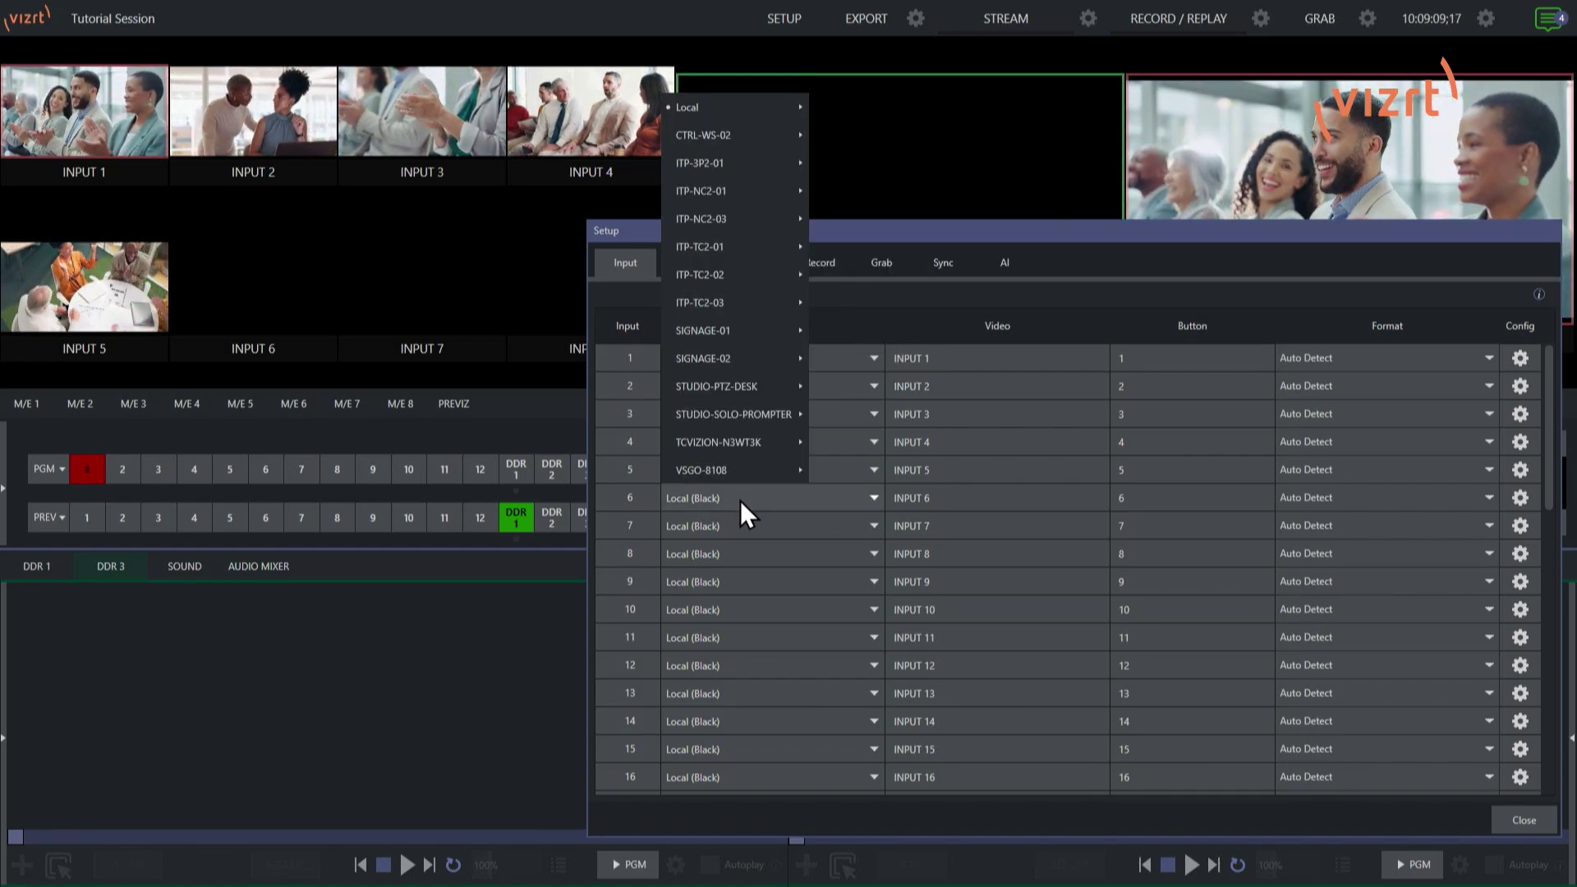
mouse_move(735, 210)
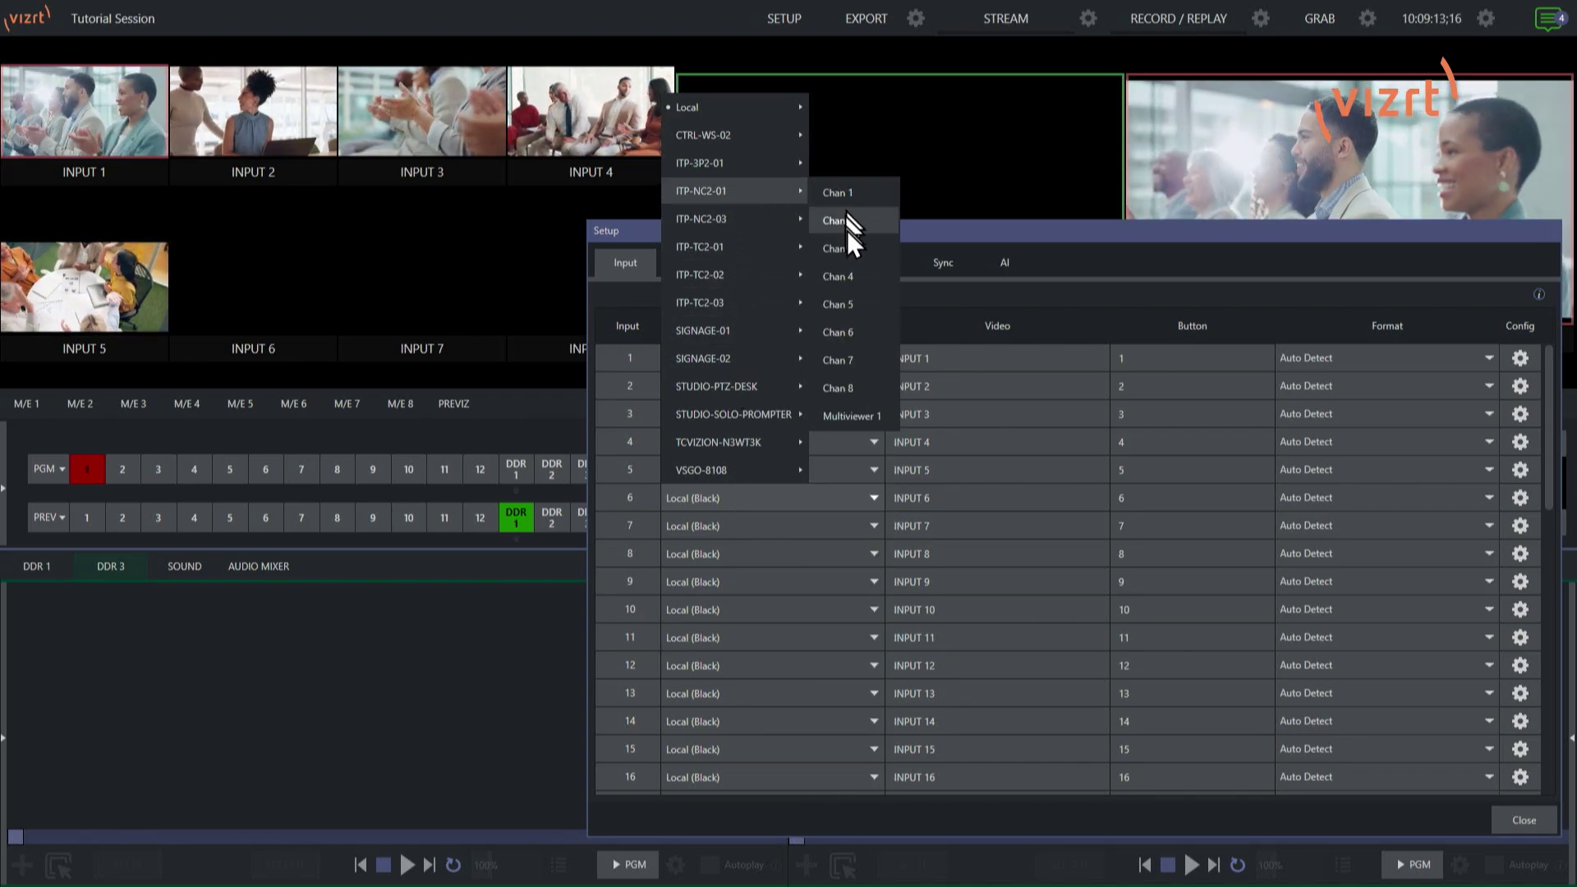
left_click(860, 336)
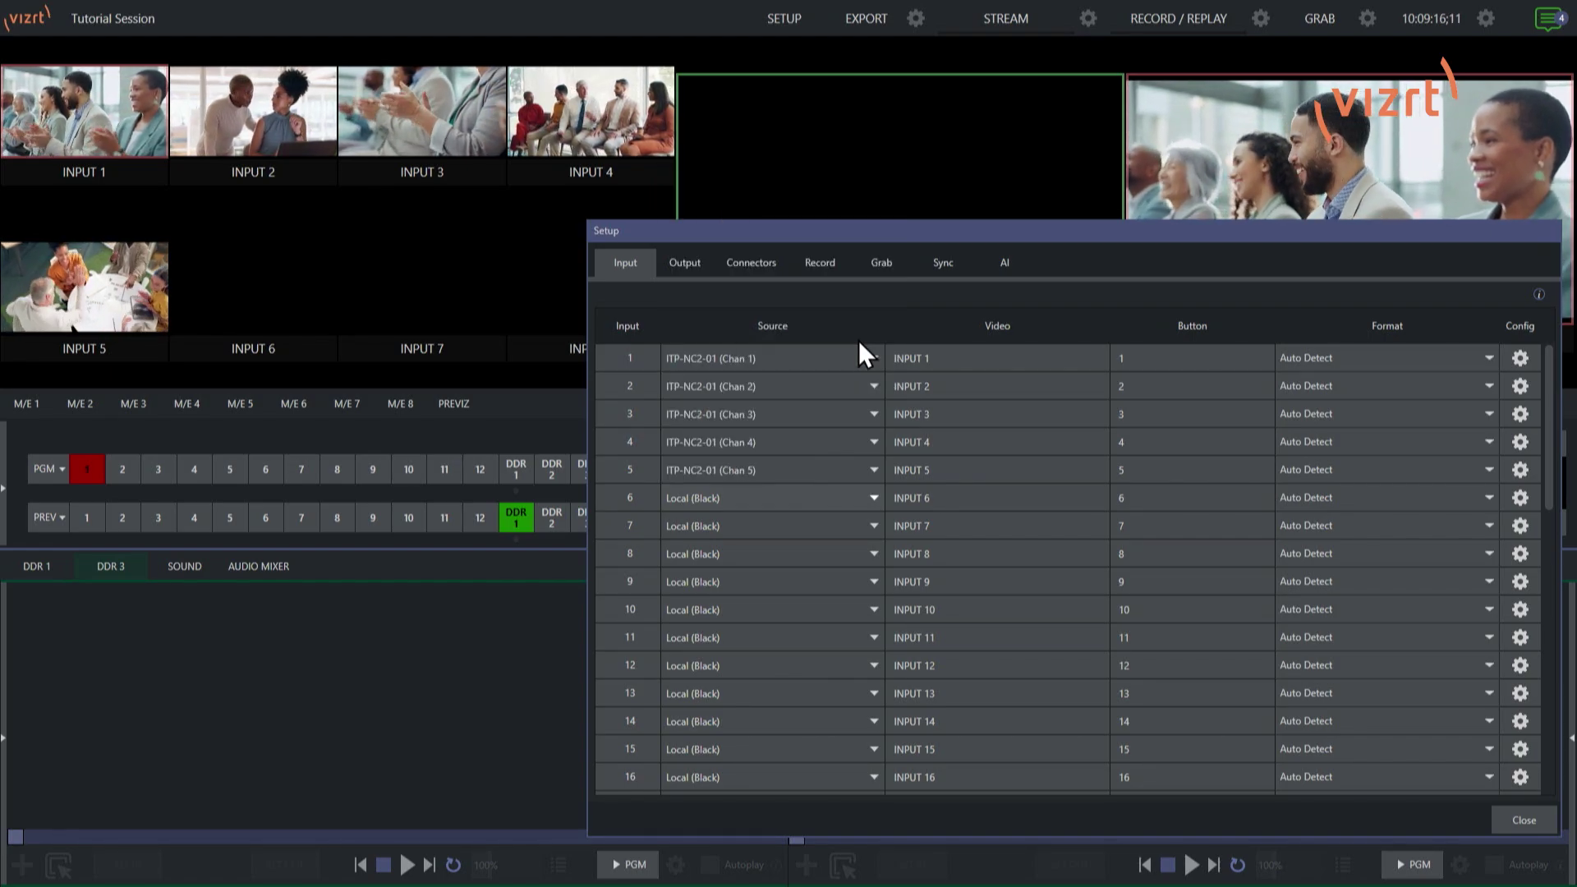
left_click(842, 525)
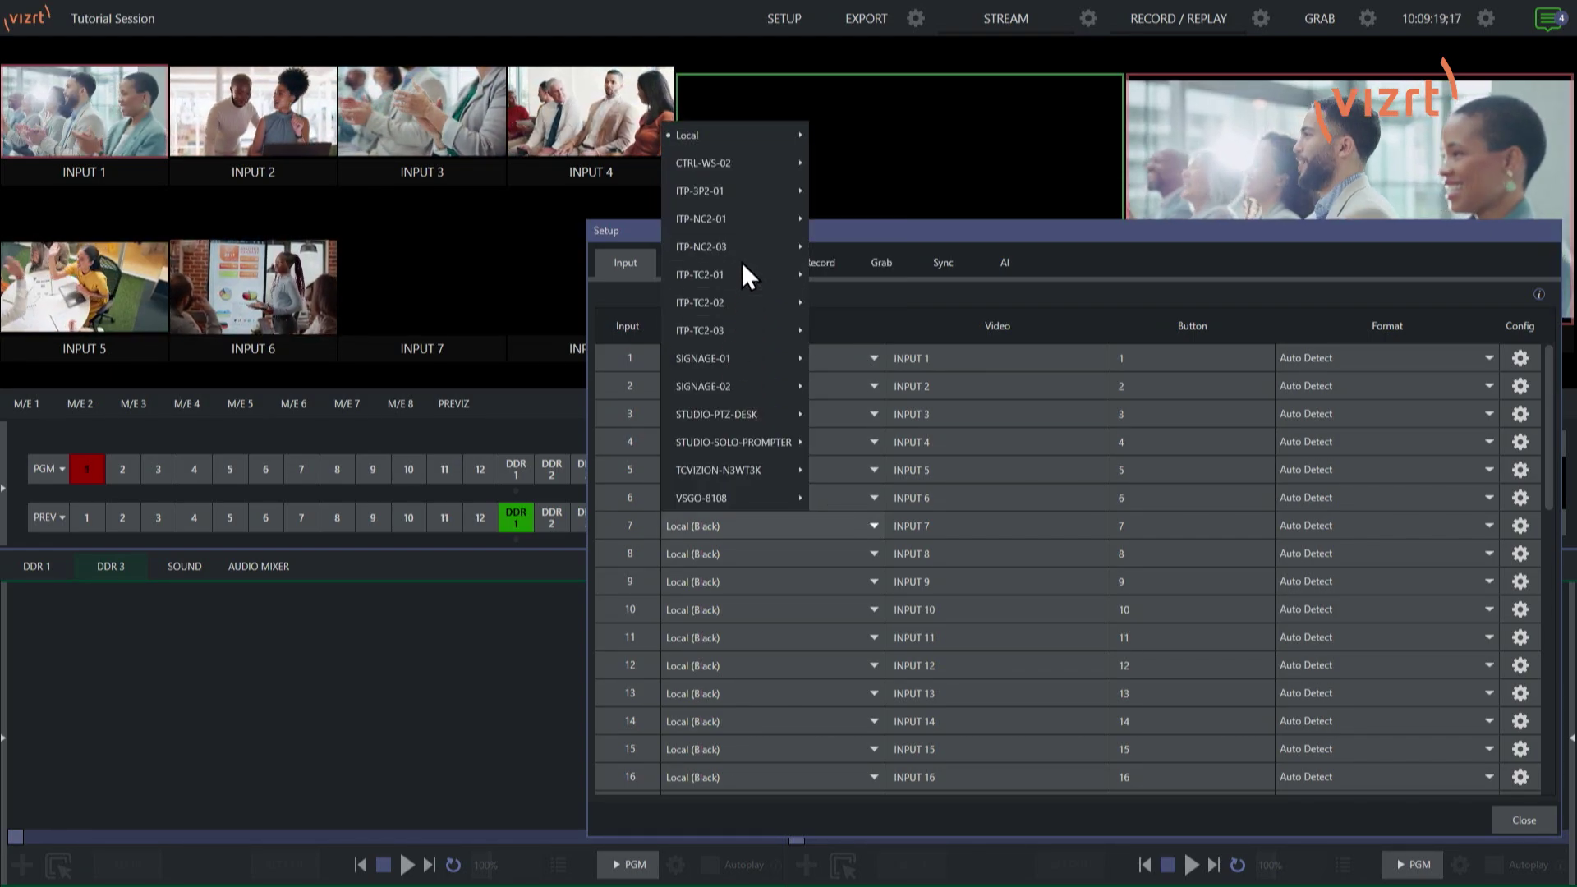
mouse_move(743, 224)
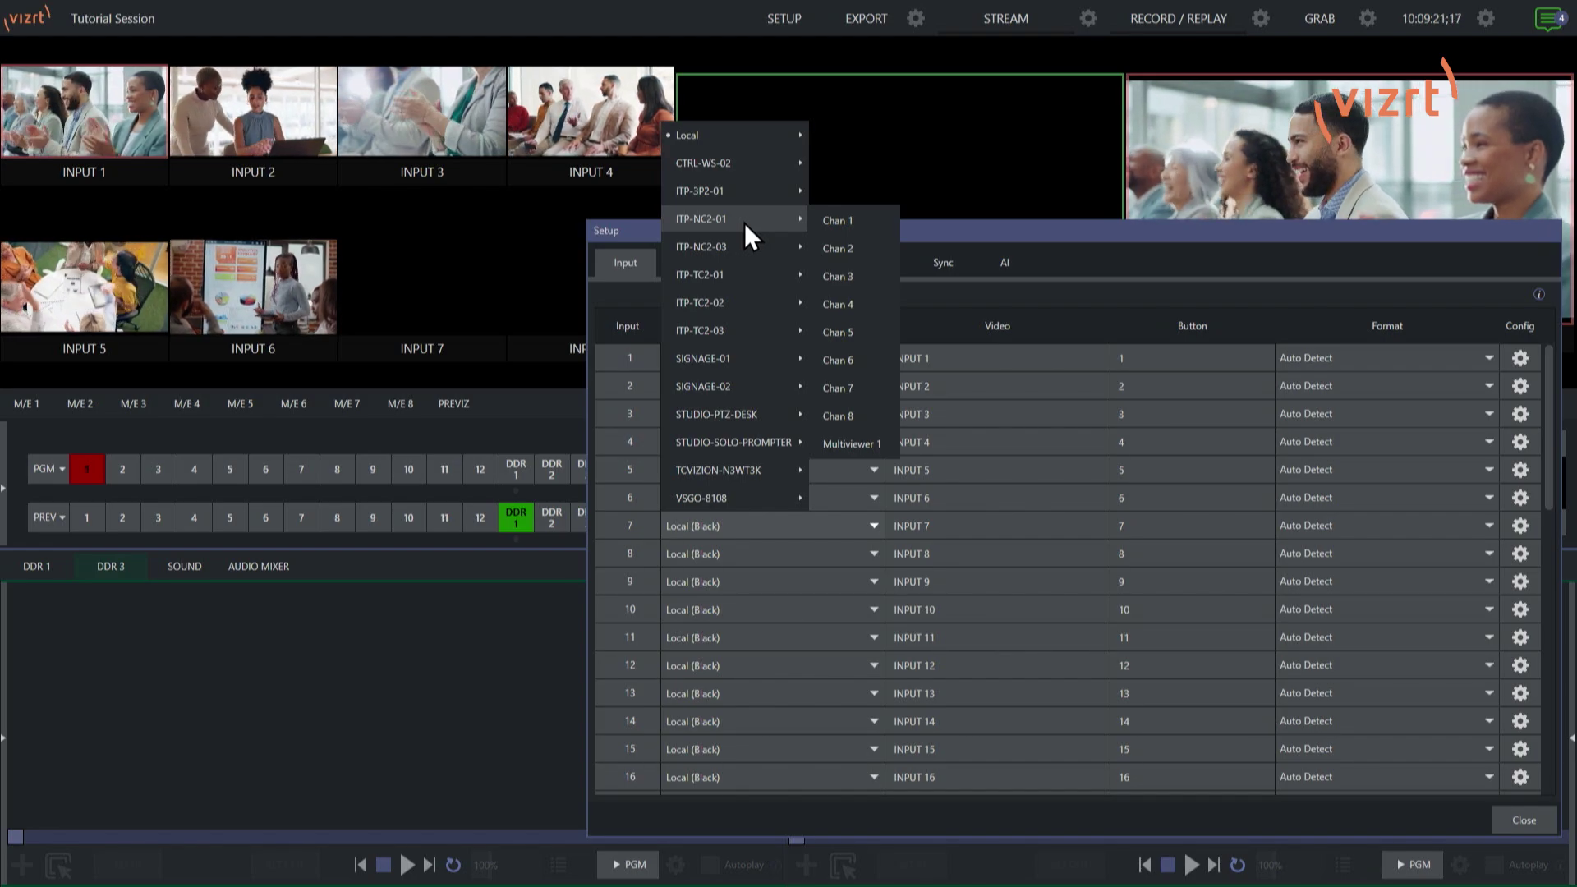
left_click(844, 386)
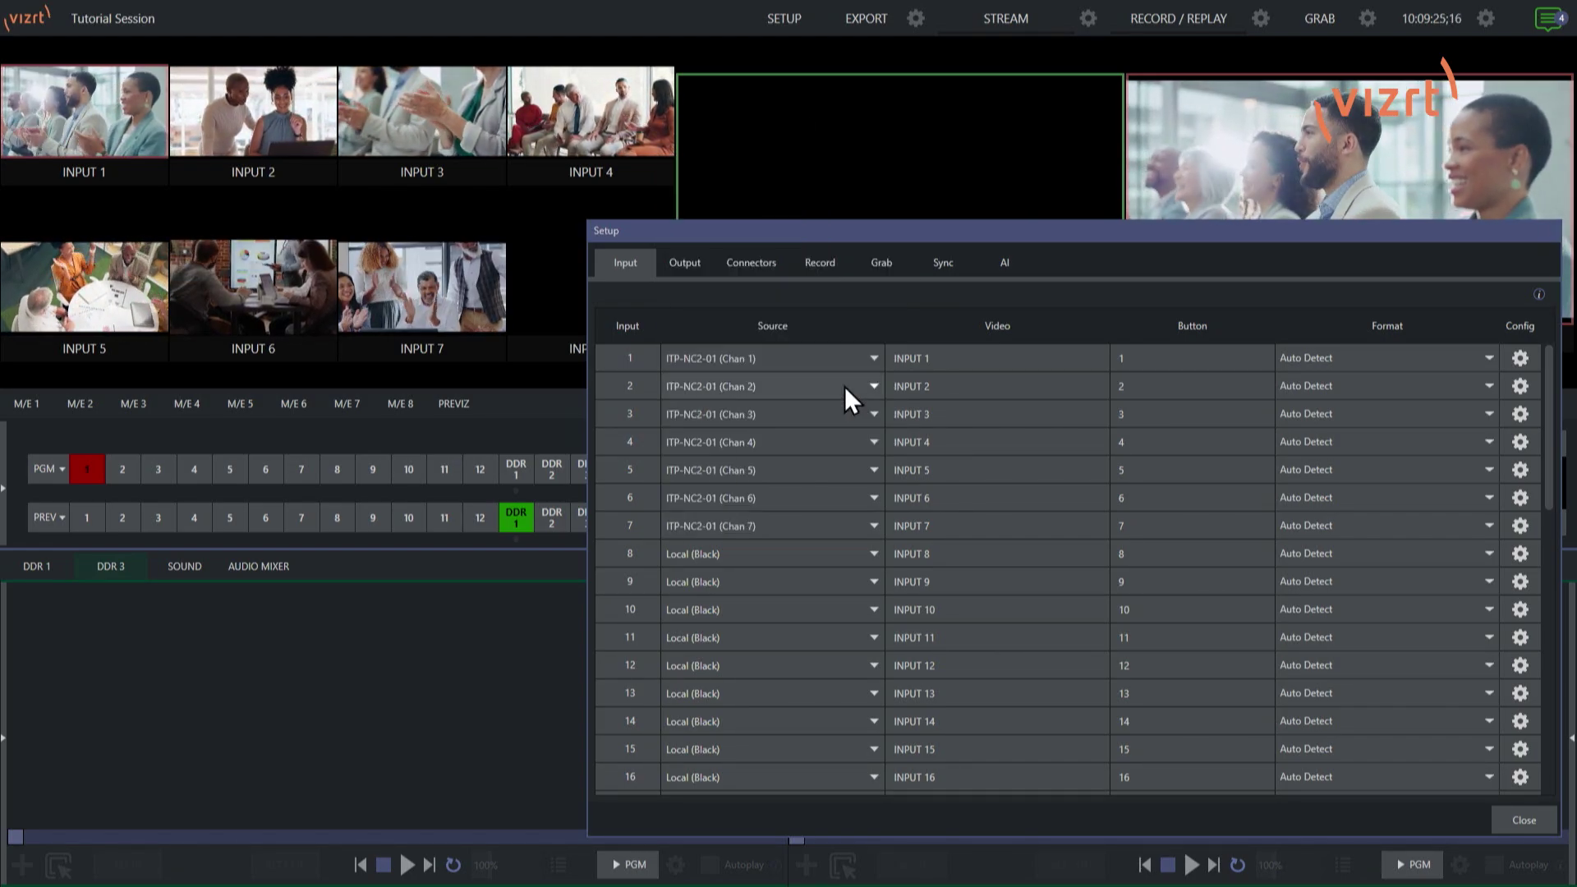
left_click(804, 556)
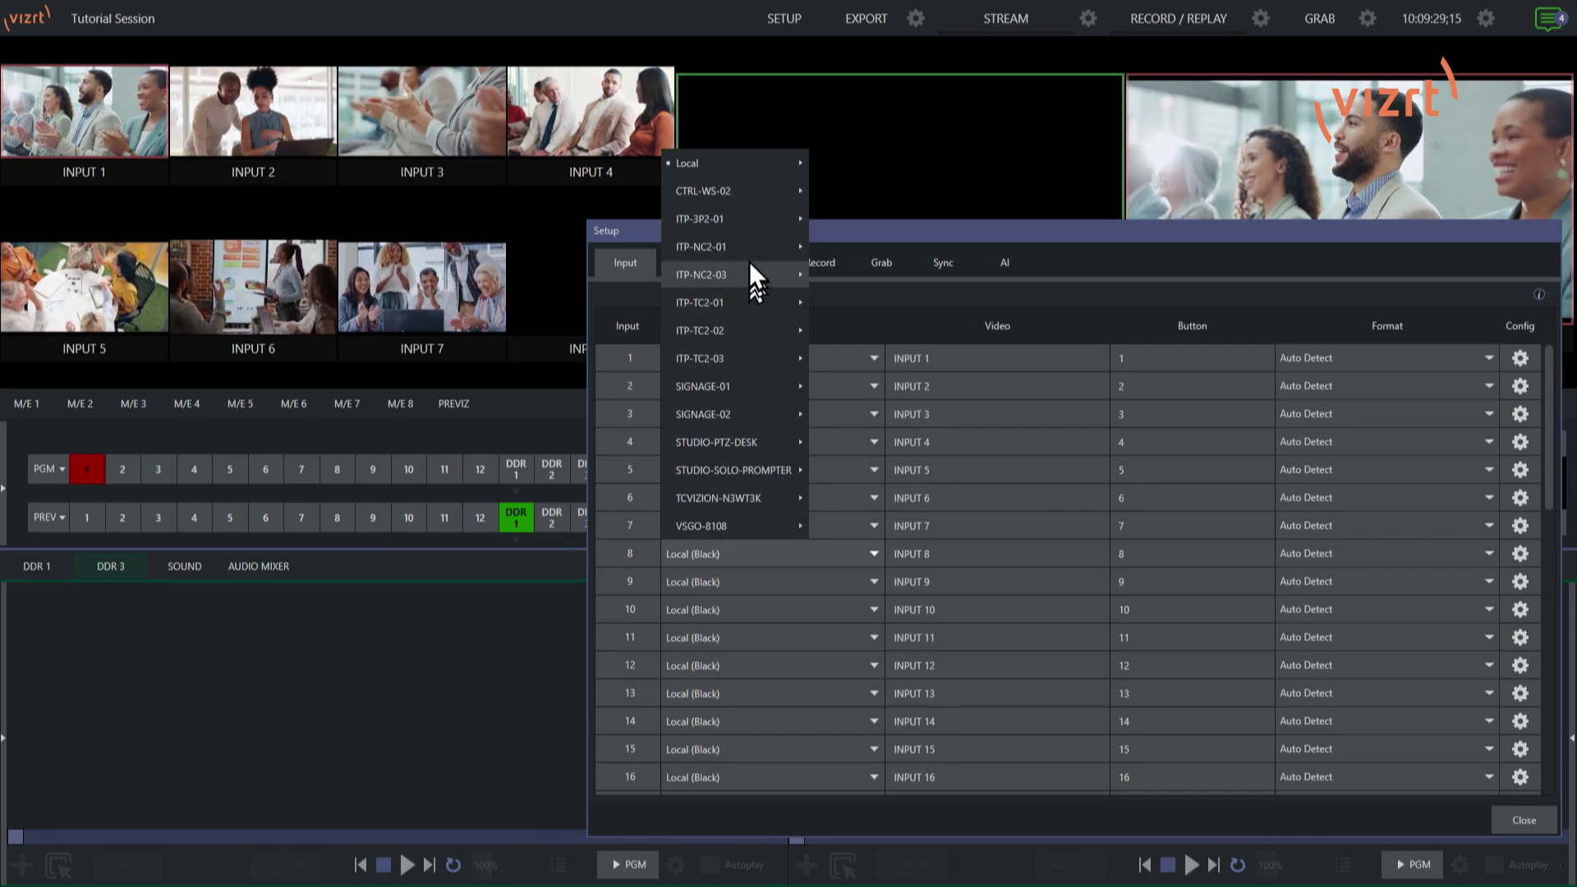
mouse_move(750, 250)
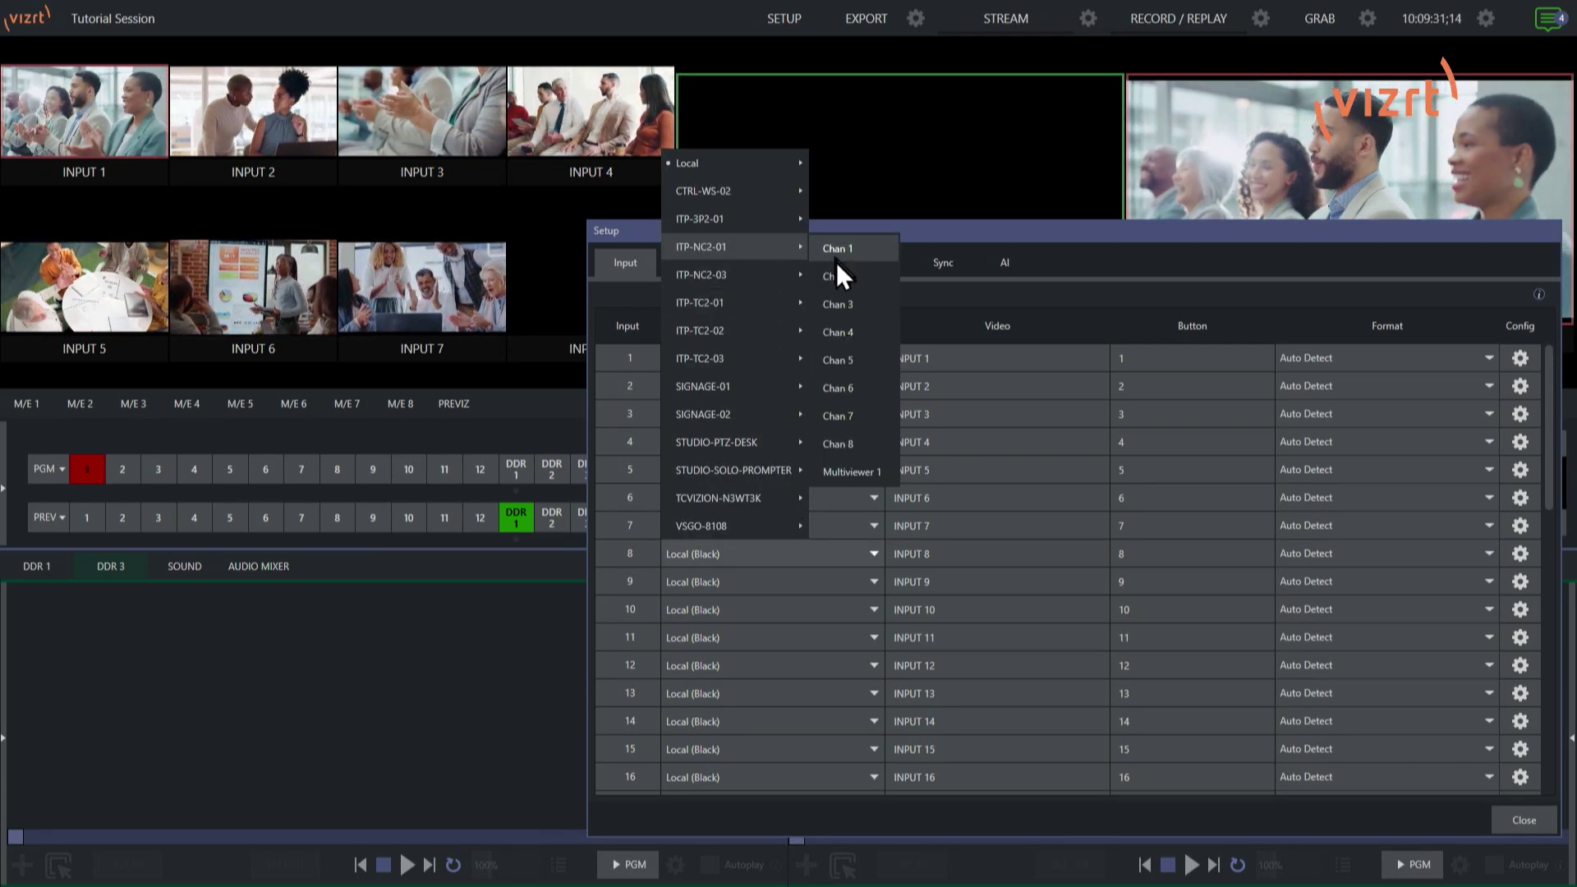
left_click(851, 445)
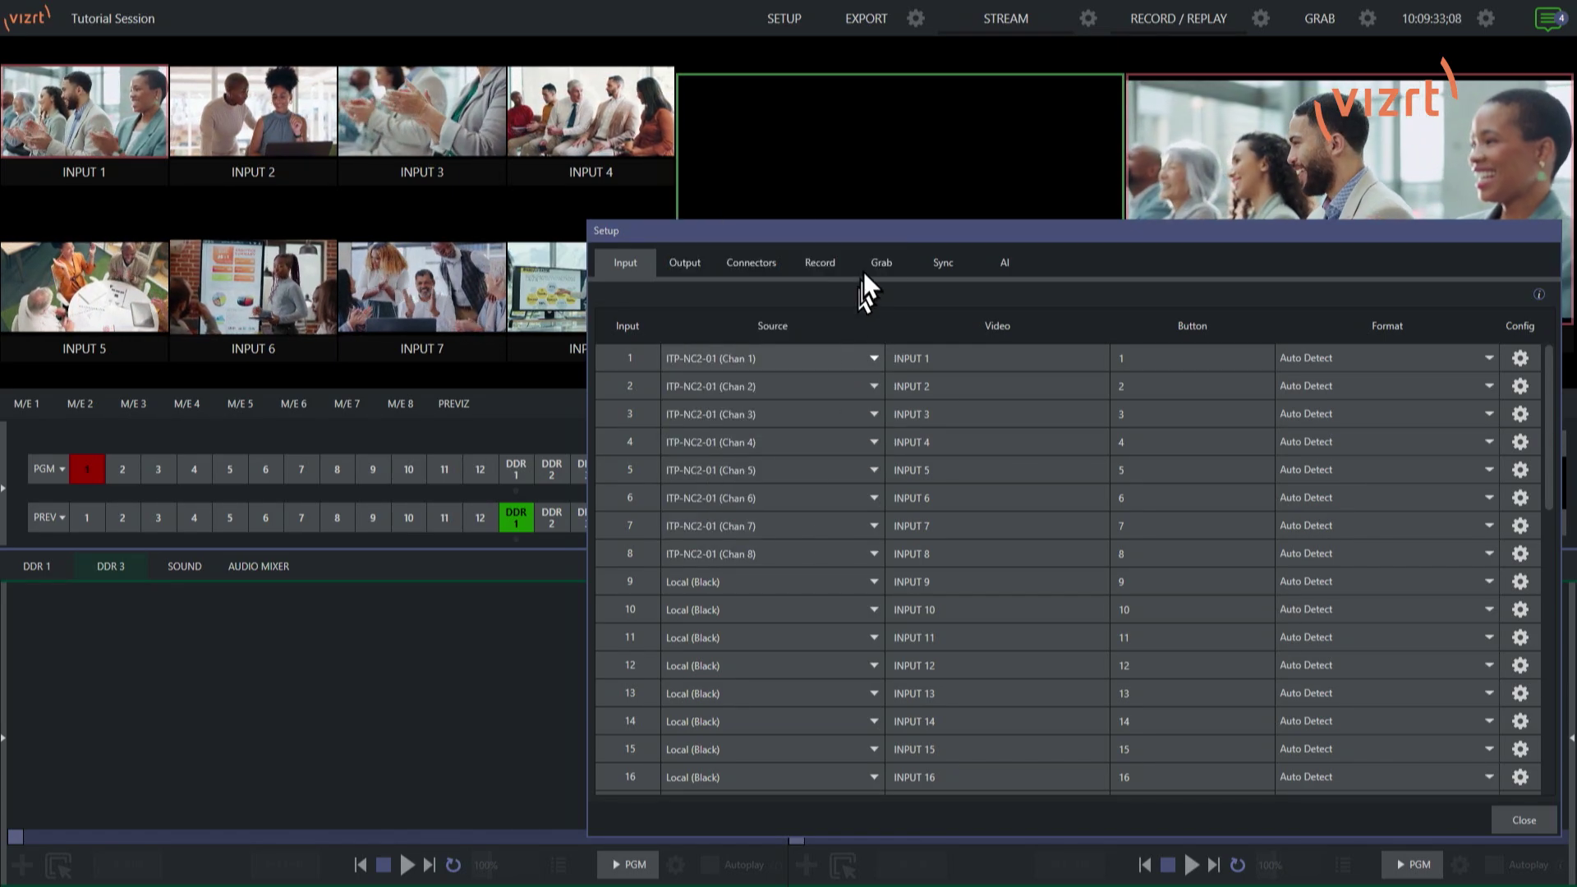
Change input 1's button label from '1' to 'Clap' and take Clap to program.
mouse_move(897, 236)
left_mouse_down()
mouse_move(1066, 267)
mouse_move(914, 224)
left_mouse_up()
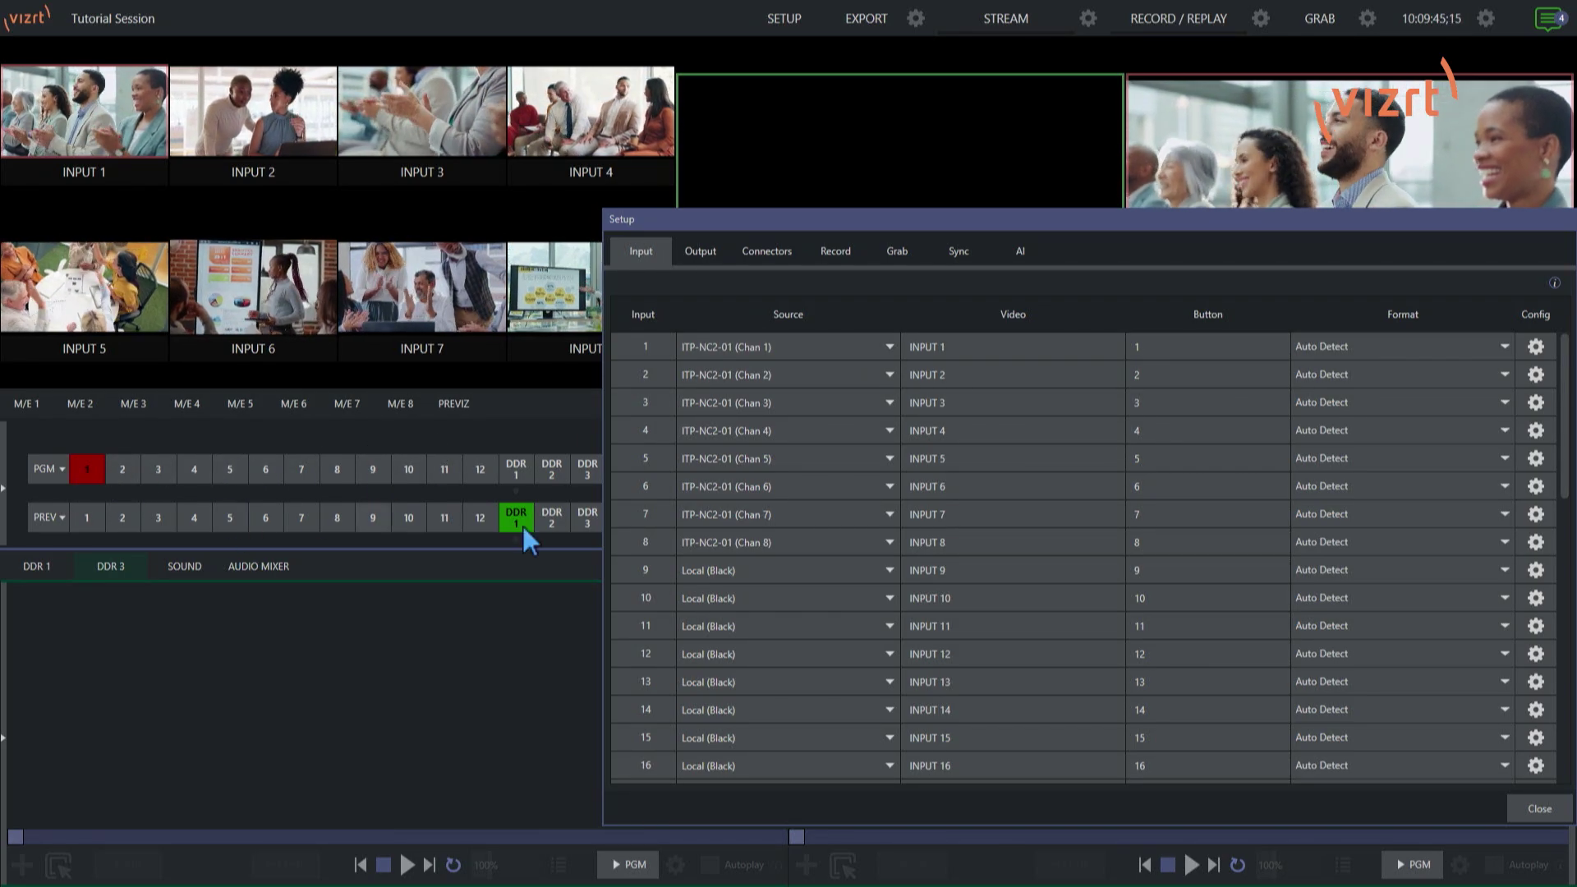
left_click(1181, 346)
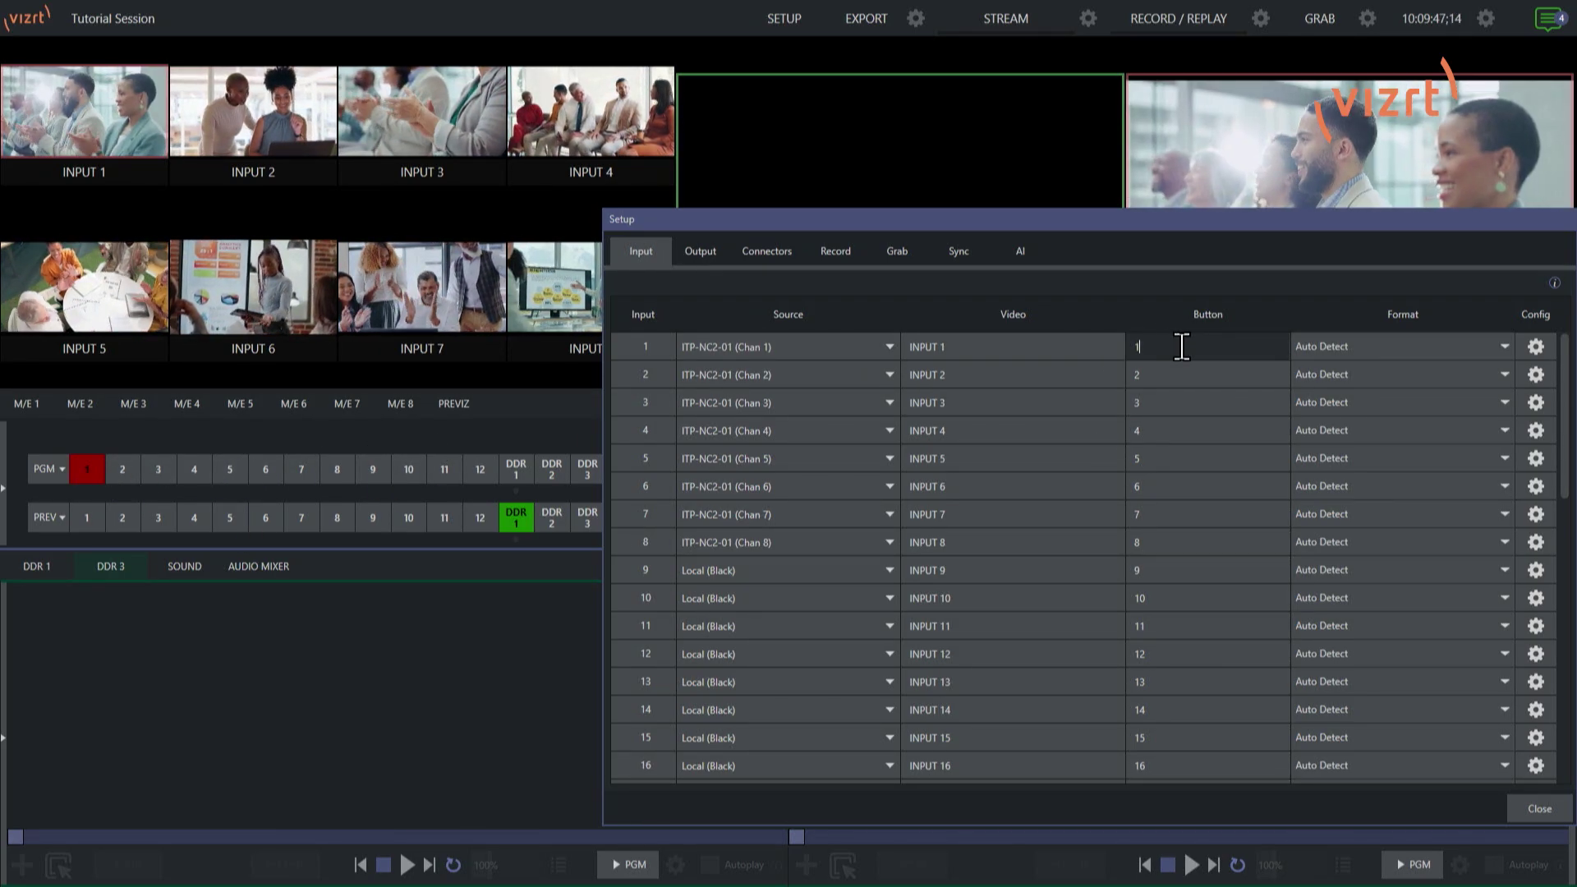
key("BackSpace")
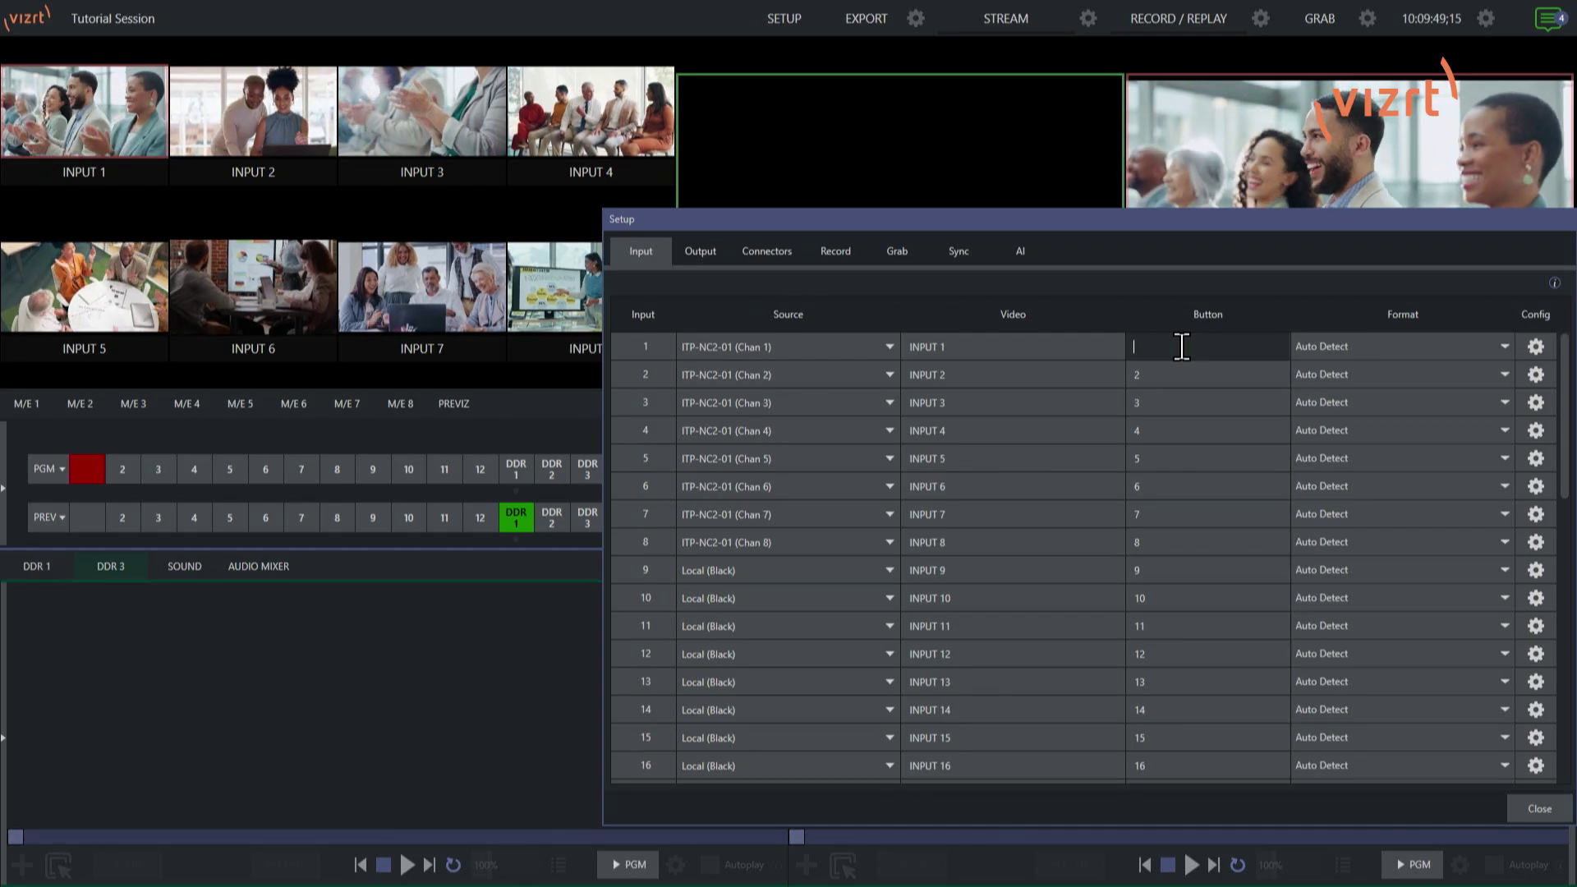
type("Clap")
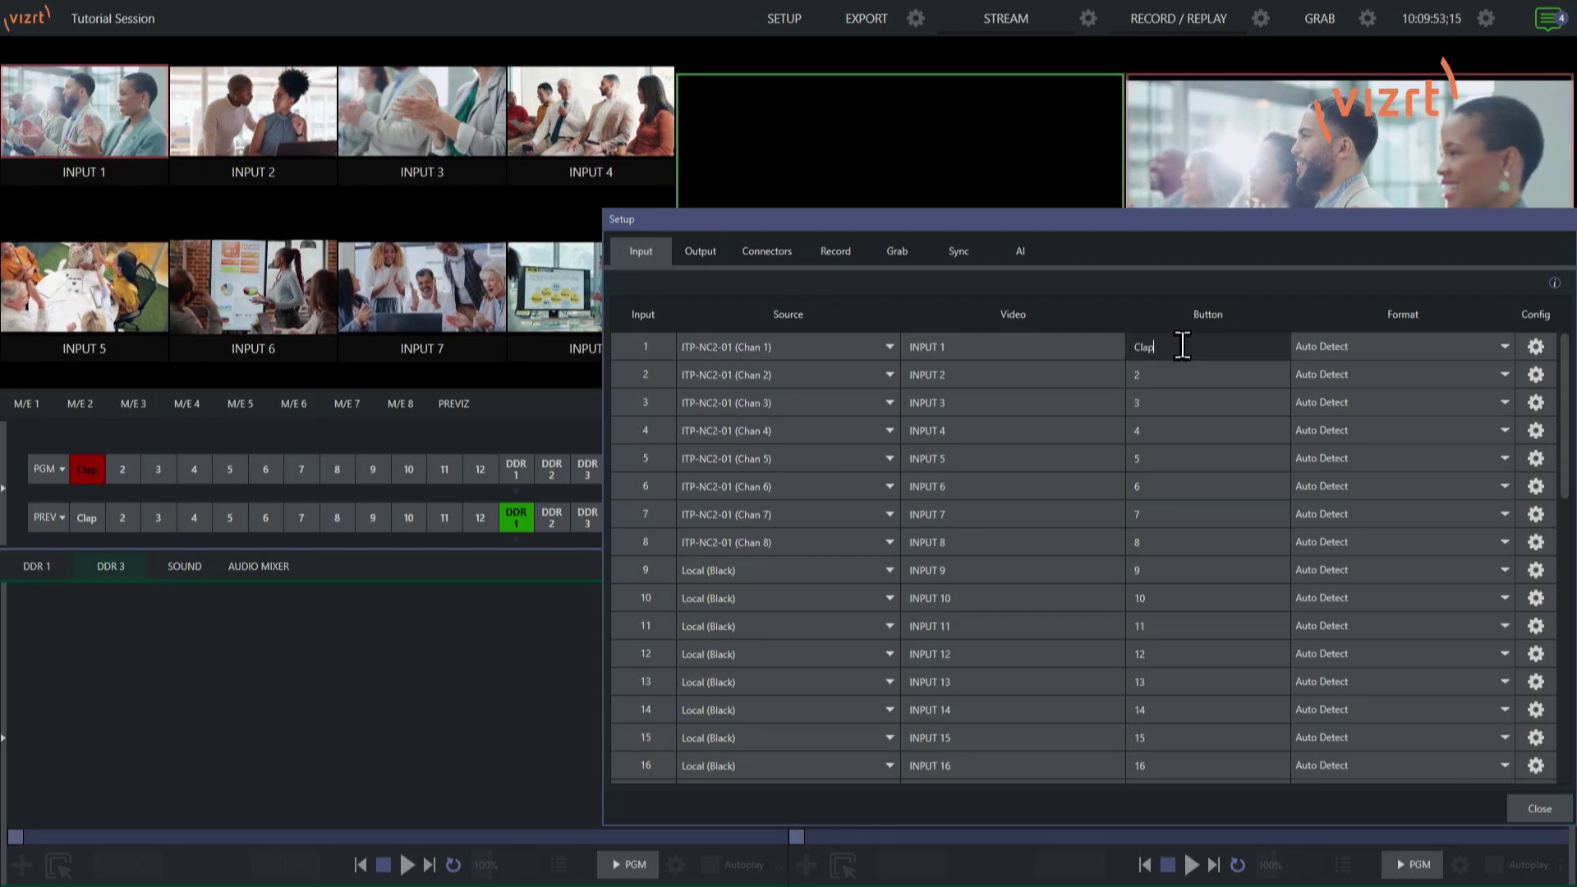
left_click(1199, 377)
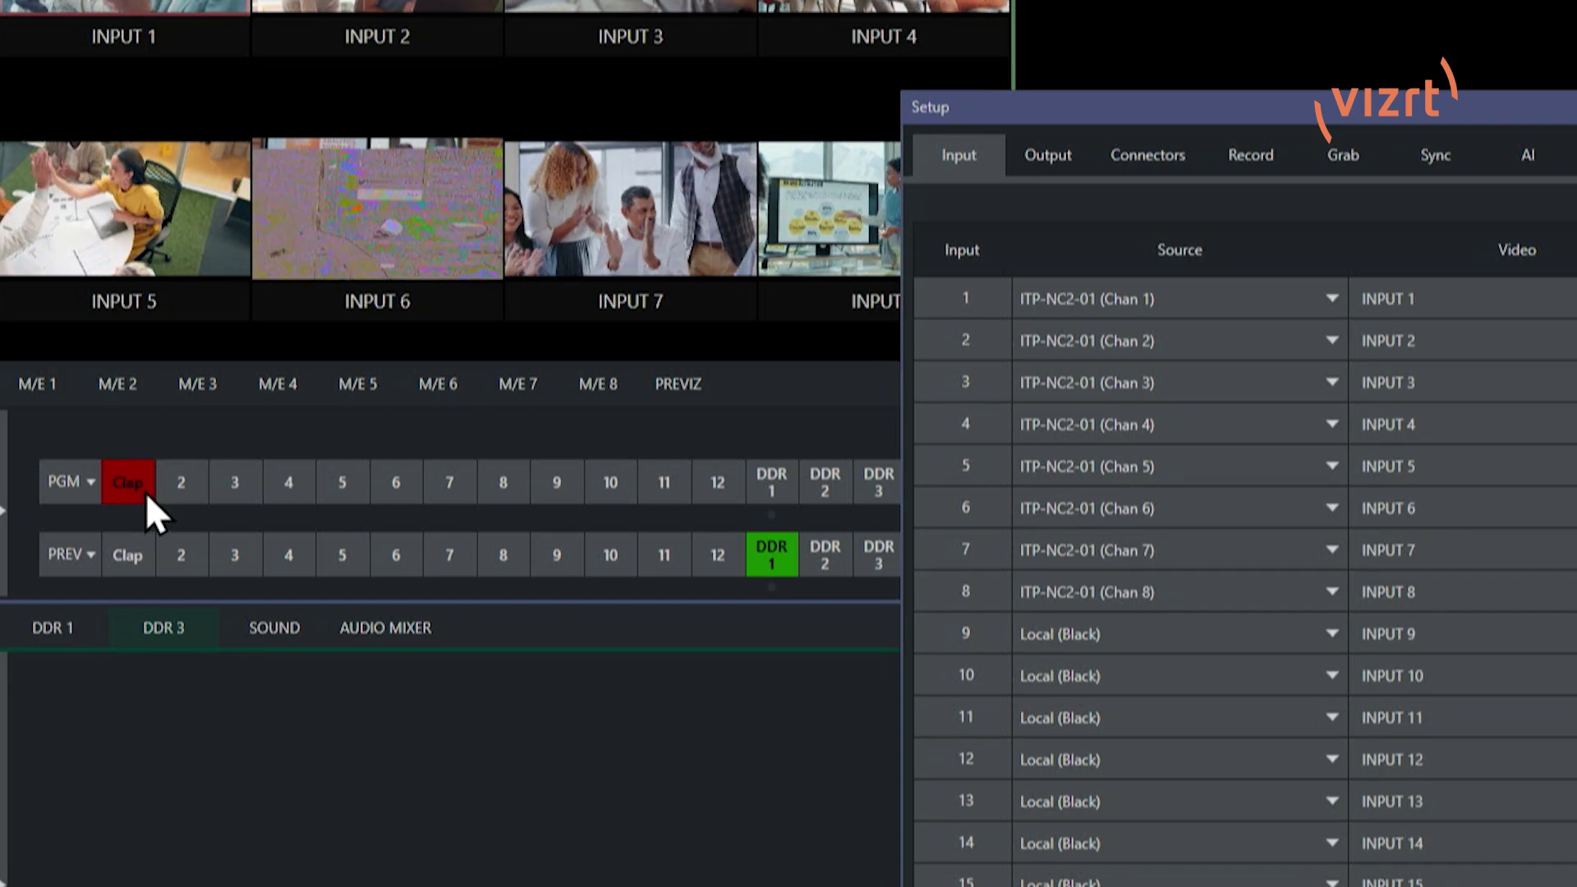
left_click(147, 493)
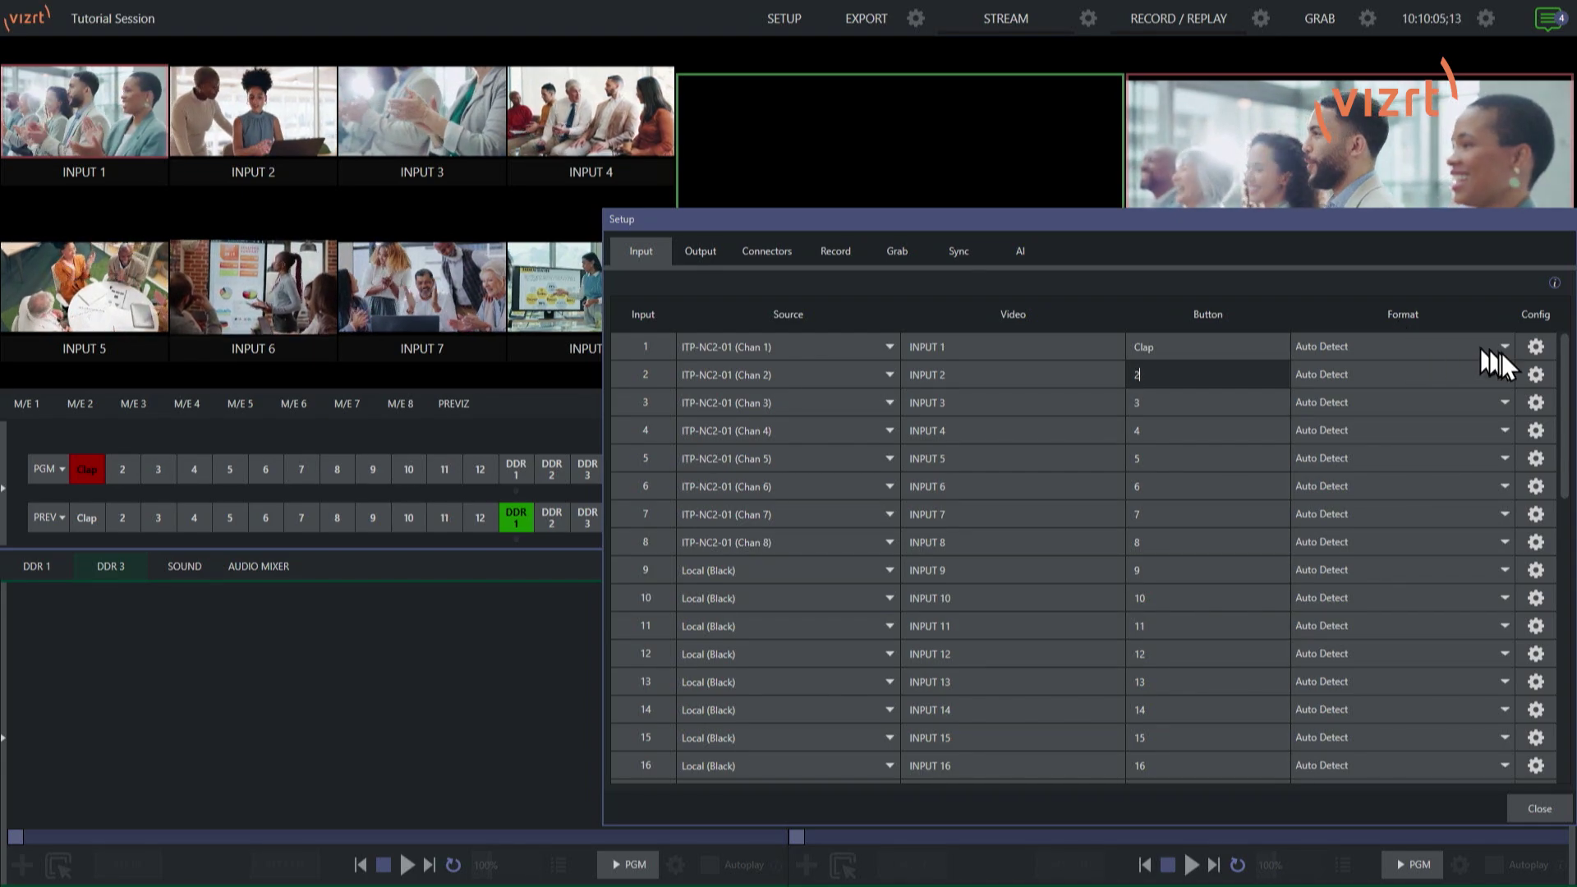
left_click(1503, 353)
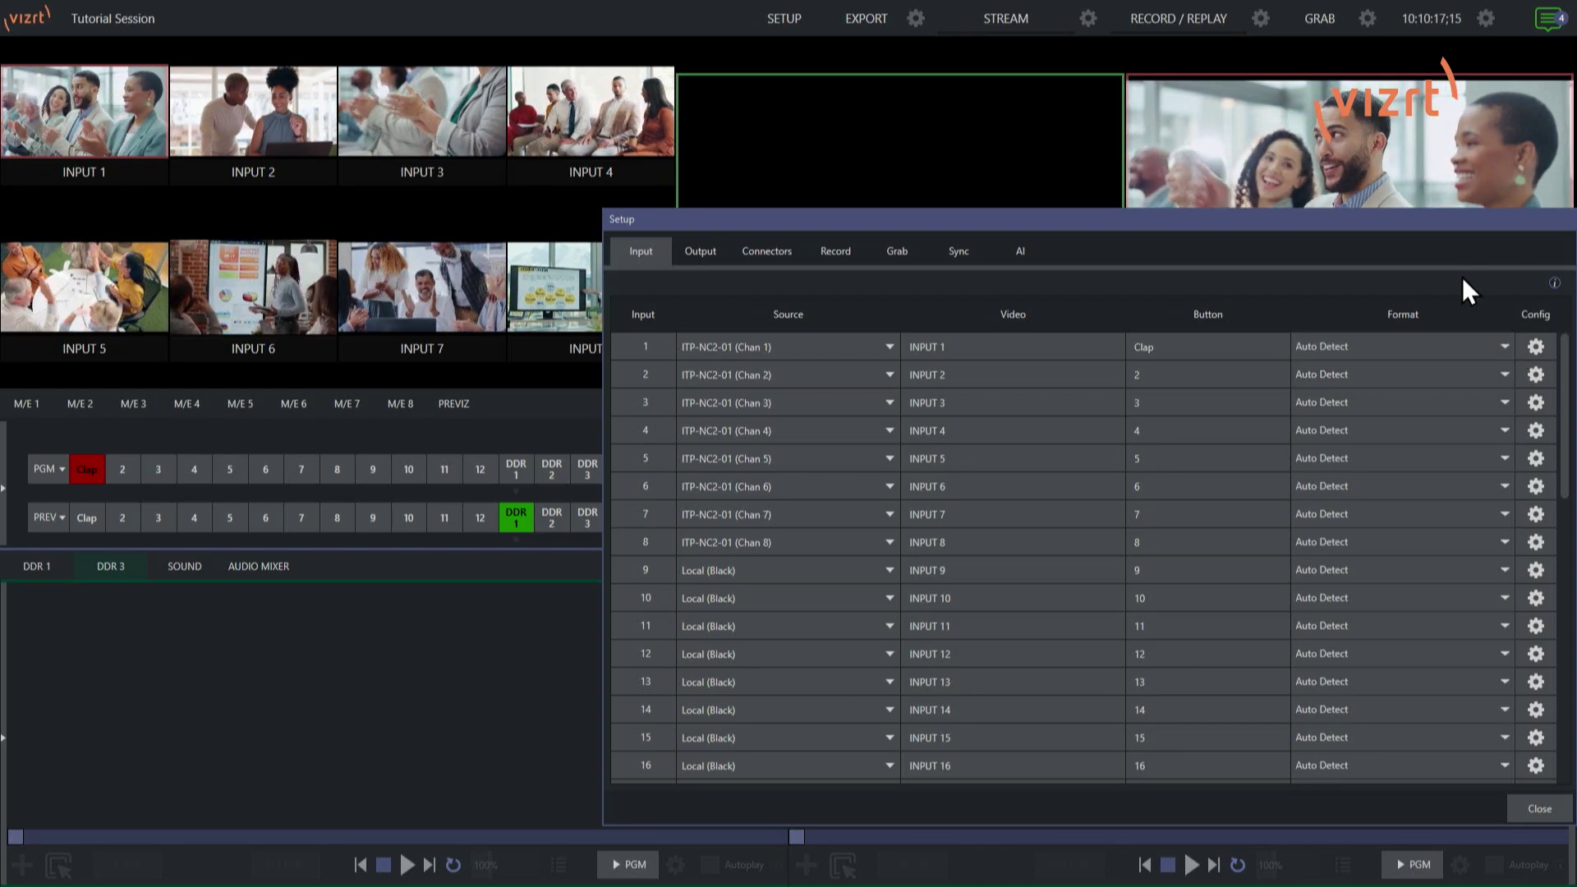
left_click(1535, 346)
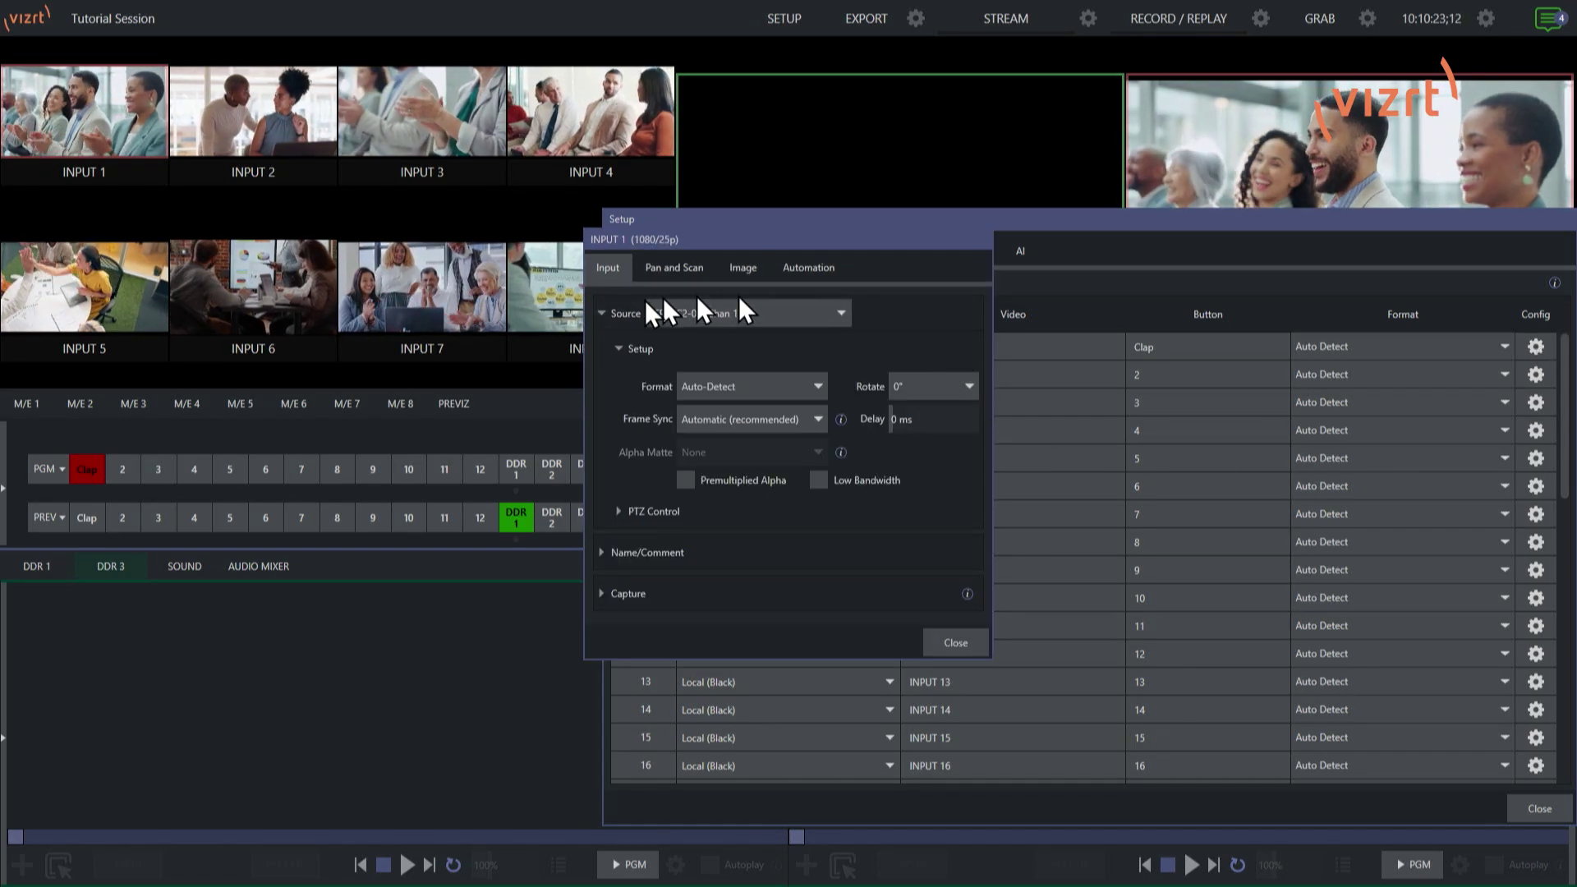
left_click(679, 273)
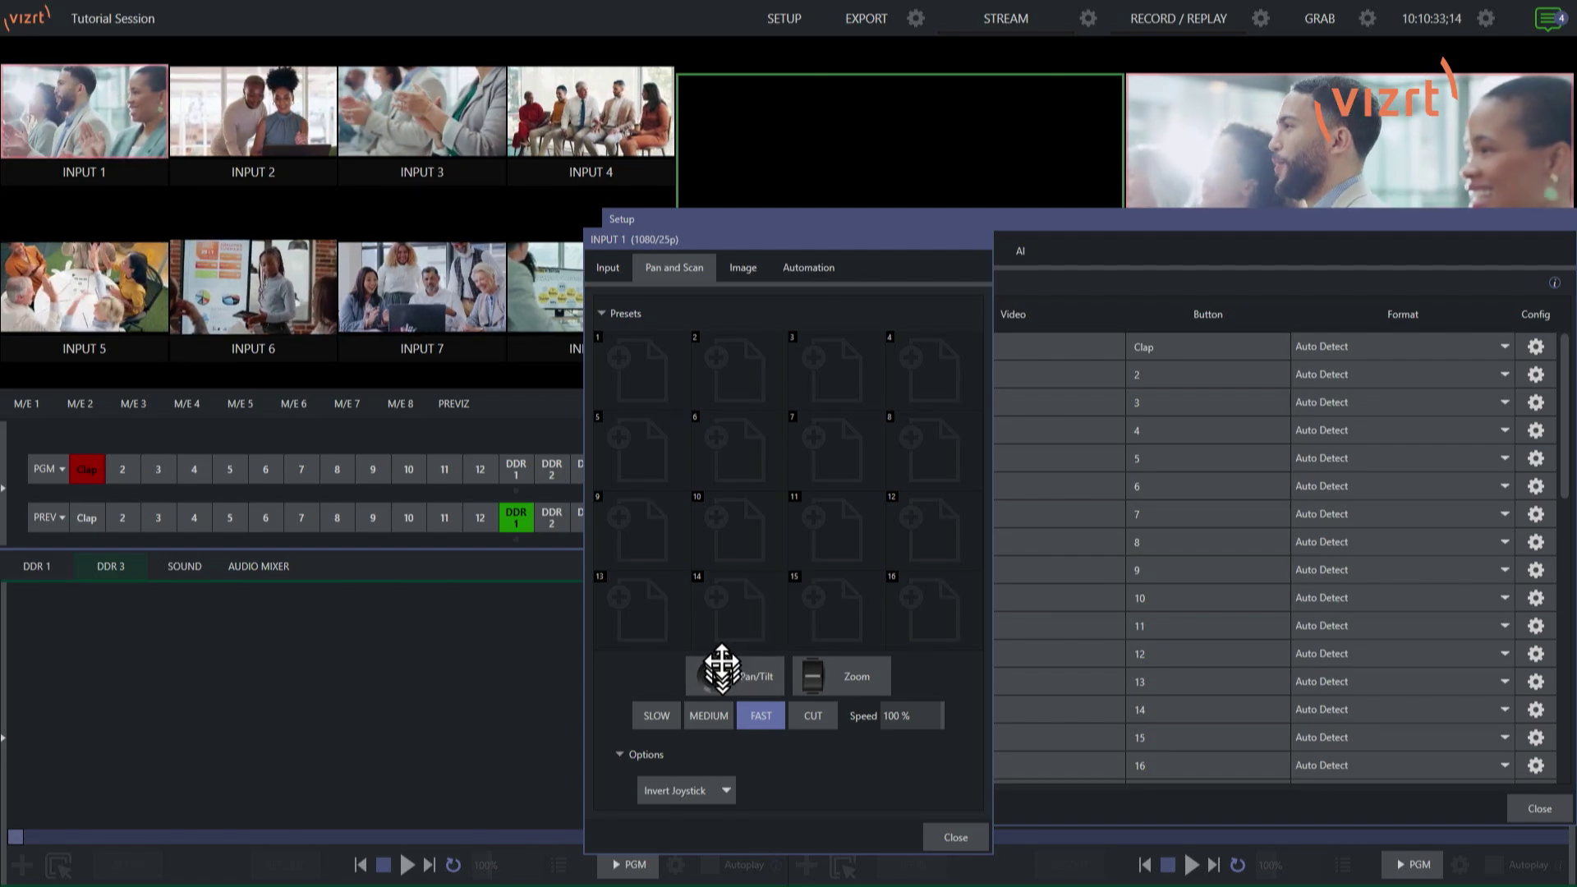
left_click(953, 838)
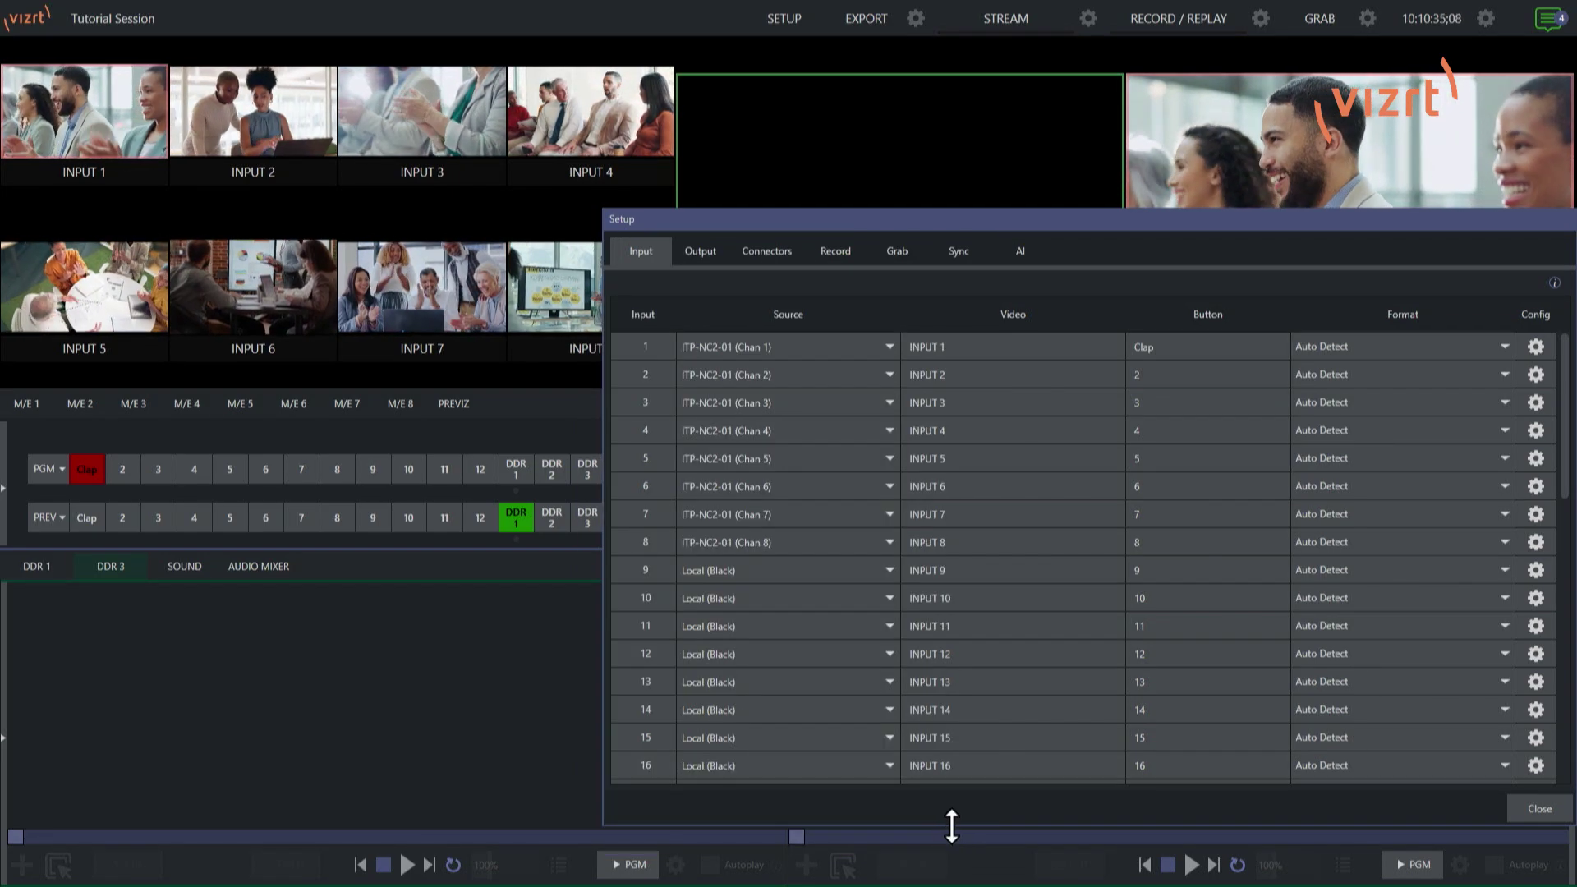